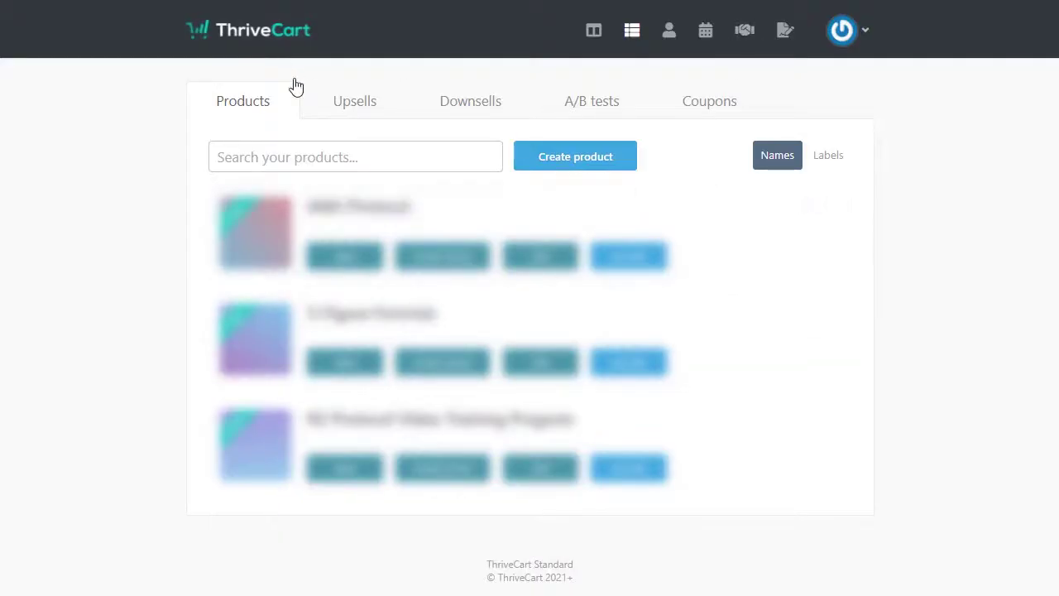
Step: Start a new digital upsell named 'Demo Upsell'
{"action": "left_click", "coordinate": [343, 107]}
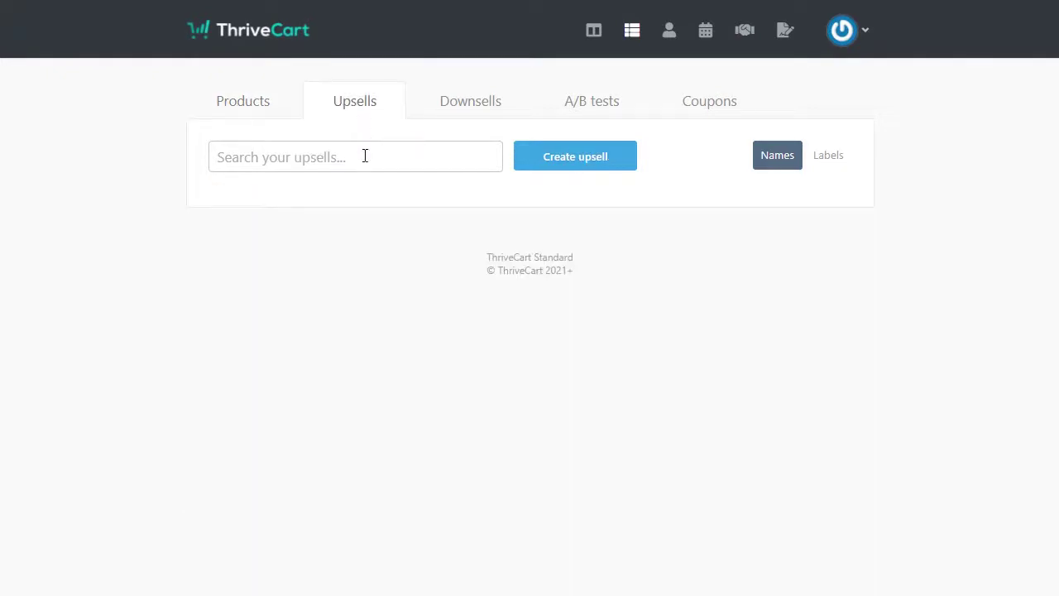
{"action": "left_click", "coordinate": [608, 160]}
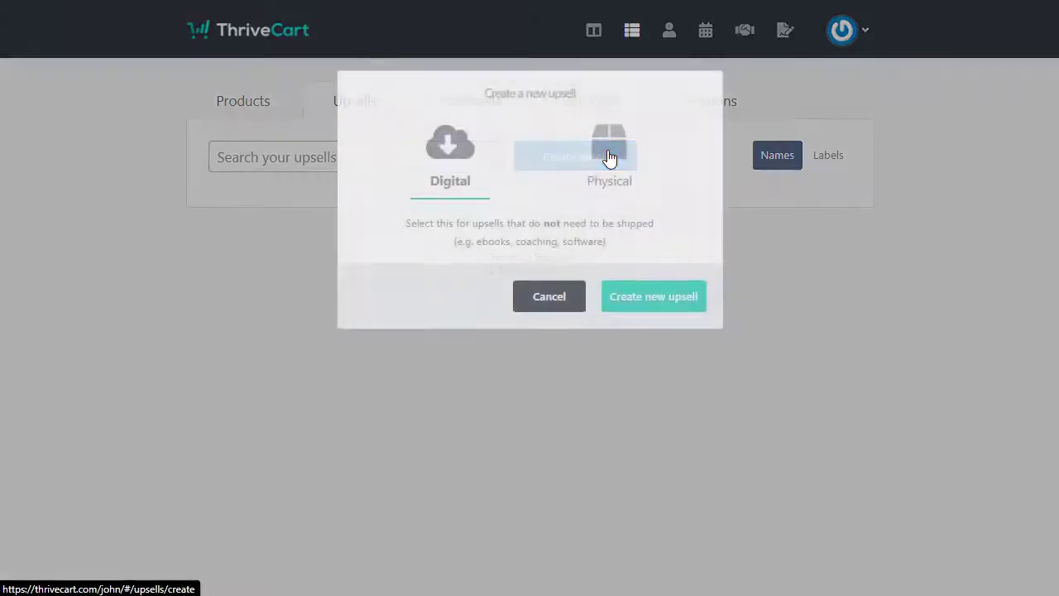
{"action": "left_click", "coordinate": [651, 296]}
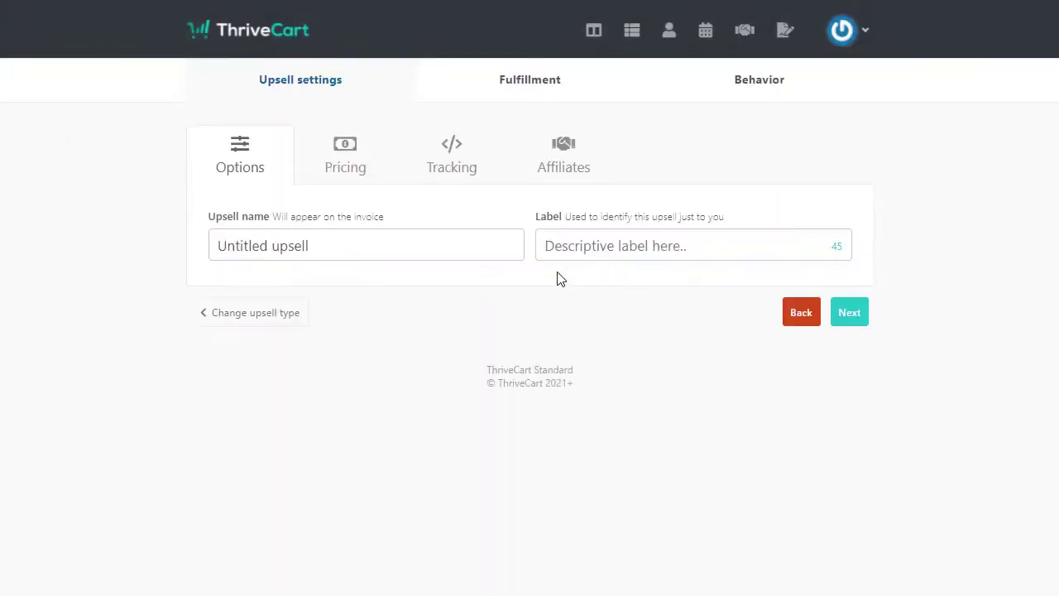
{"action": "left_click", "coordinate": [330, 242]}
{"action": "type", "text": "Demo Up"}
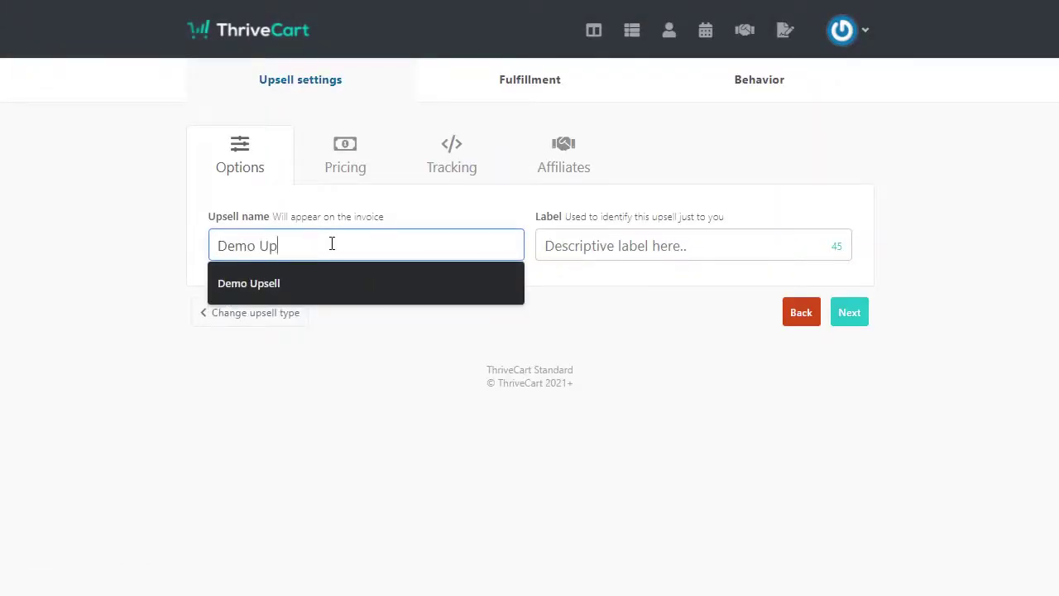
{"action": "type", "text": "sell"}
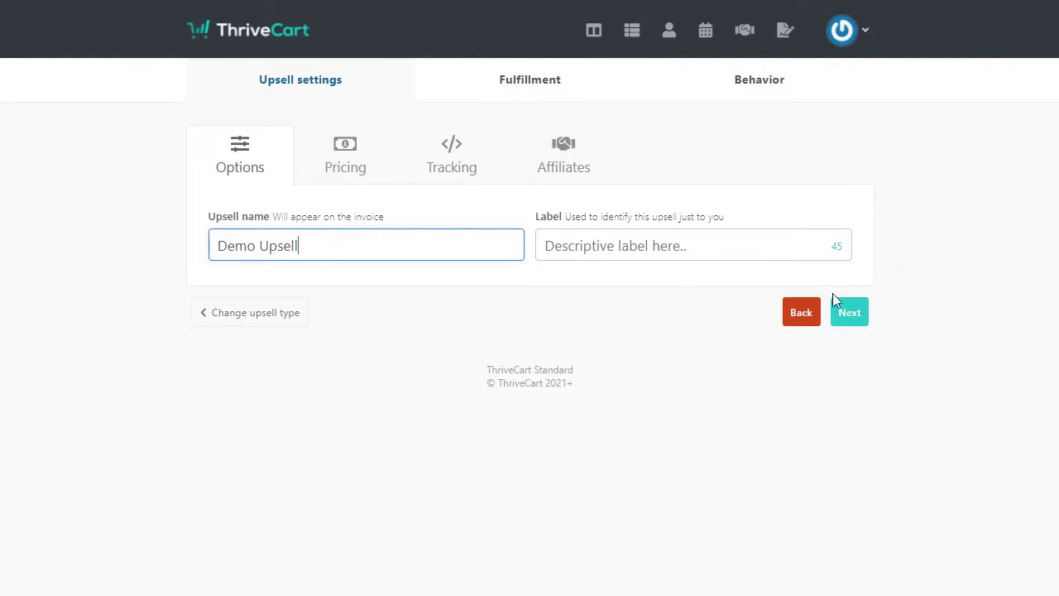
Step: Set the Demo Upsell price to a $1 one-time fee
{"action": "left_click", "coordinate": [848, 312]}
{"action": "scroll", "coordinate": [905, 331], "scroll_direction": "down", "scroll_amount": 3}
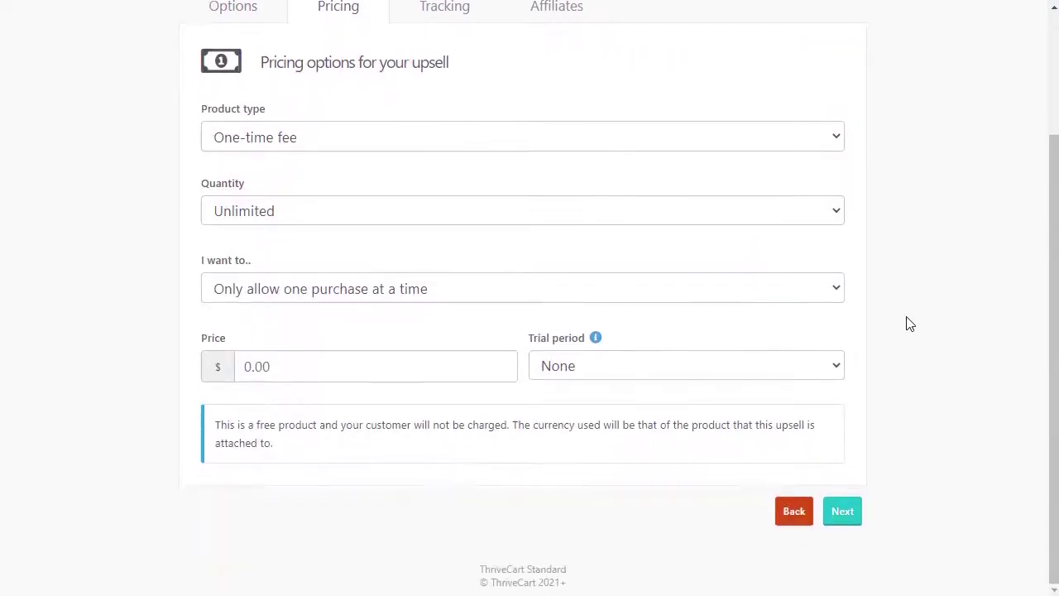
{"action": "left_click", "coordinate": [366, 367]}
{"action": "type", "text": "1"}
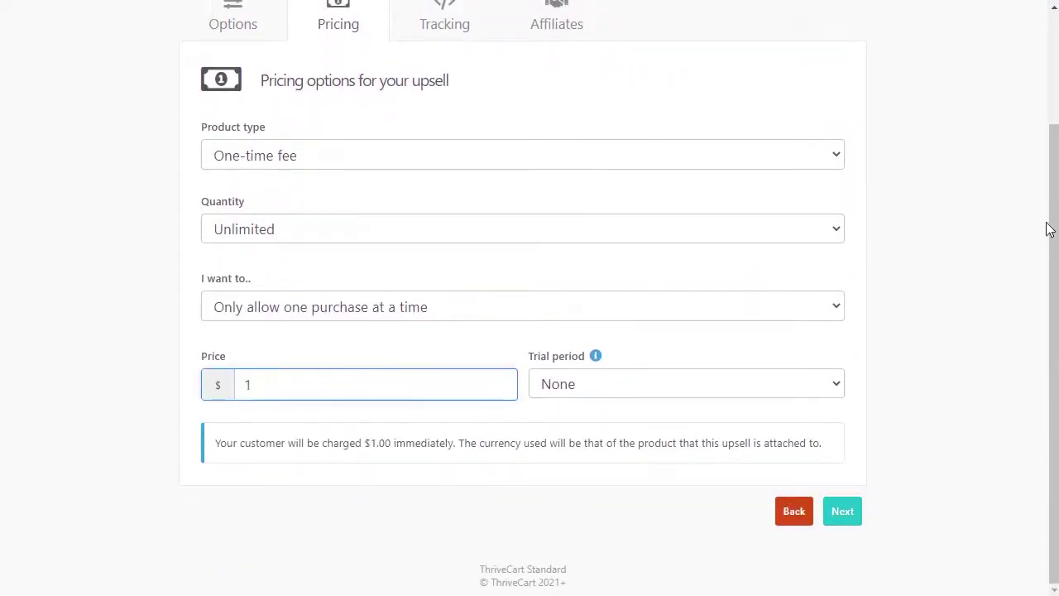
{"action": "left_click", "coordinate": [919, 257]}
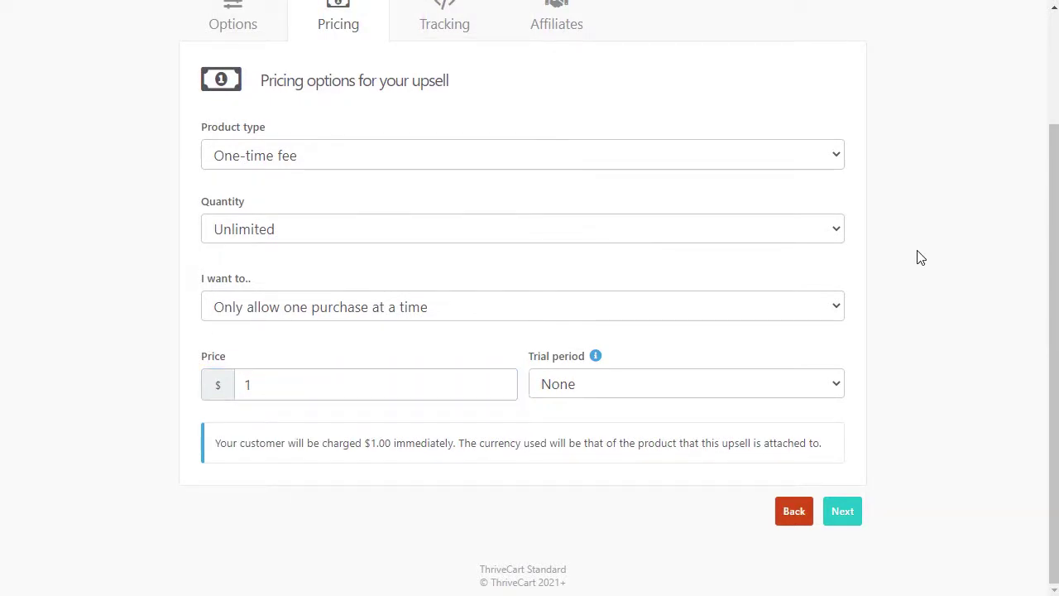
Step: Step through tracking, affiliates, fulfillment and behavior, then save the upsell
{"action": "left_click", "coordinate": [843, 525]}
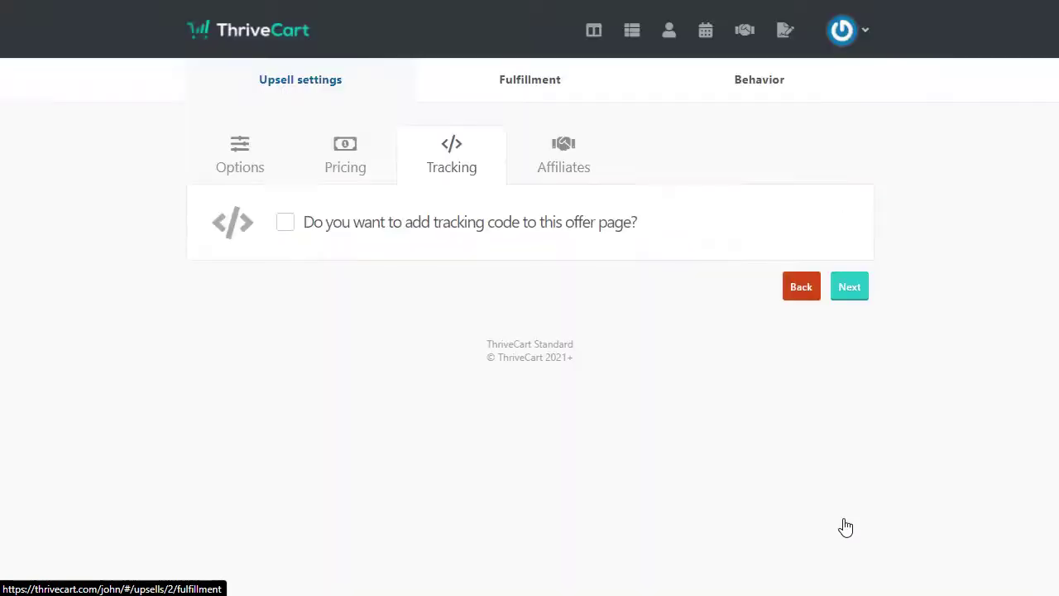
{"action": "left_click", "coordinate": [852, 291]}
{"action": "left_click", "coordinate": [852, 282]}
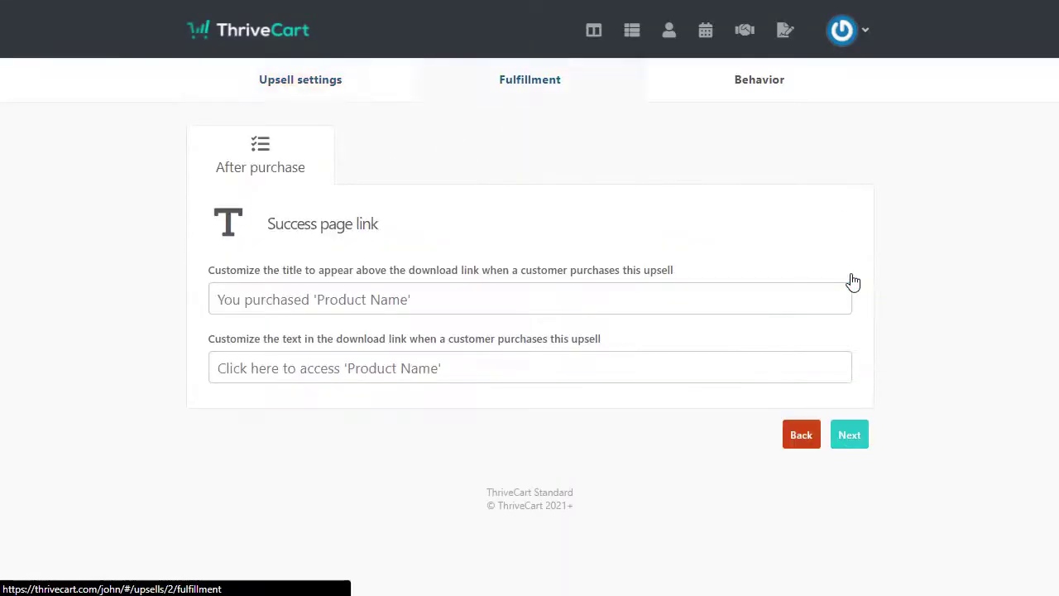
{"action": "left_click", "coordinate": [852, 433]}
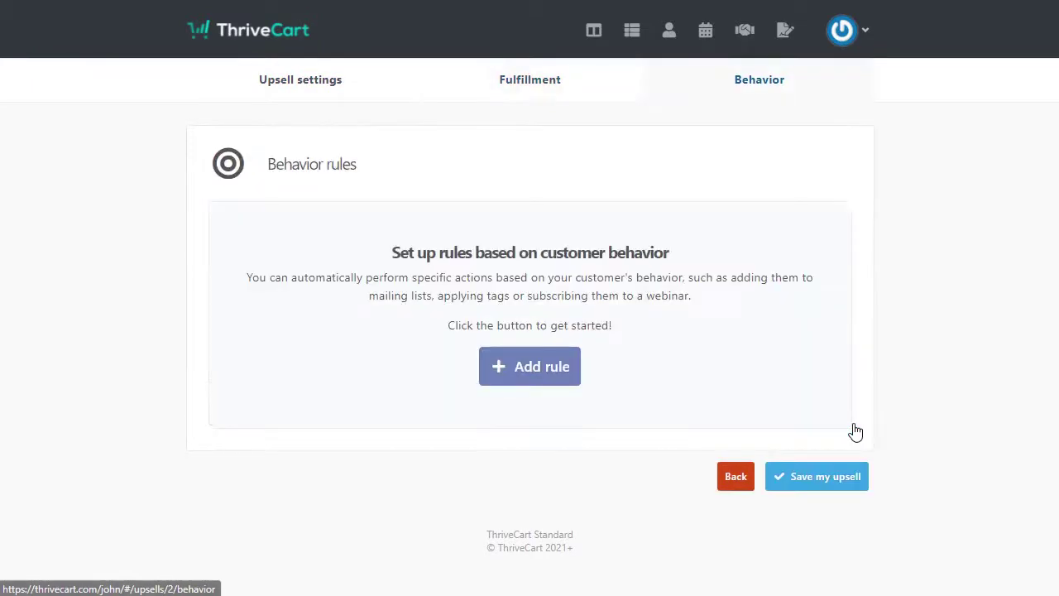
{"action": "left_click", "coordinate": [834, 483]}
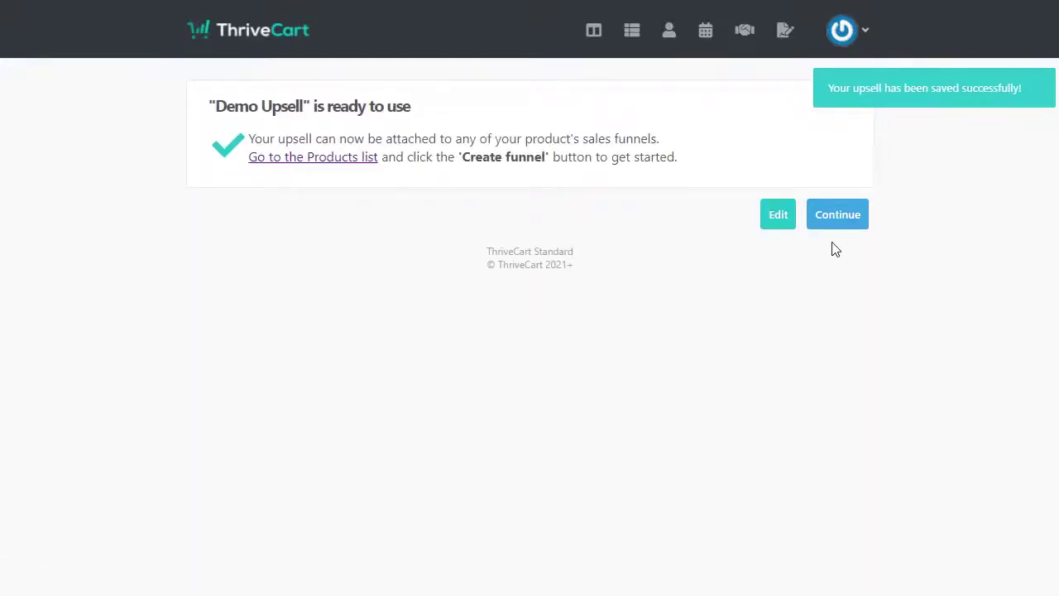
{"action": "left_click", "coordinate": [851, 216]}
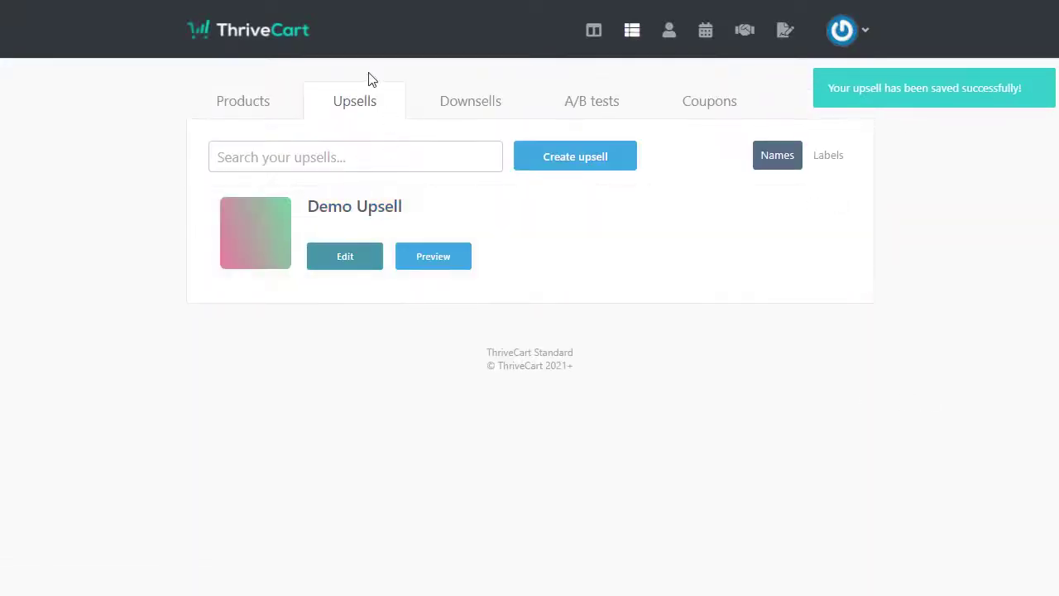
Step: Start a new product named 'Demo Product'
{"action": "left_click", "coordinate": [246, 104]}
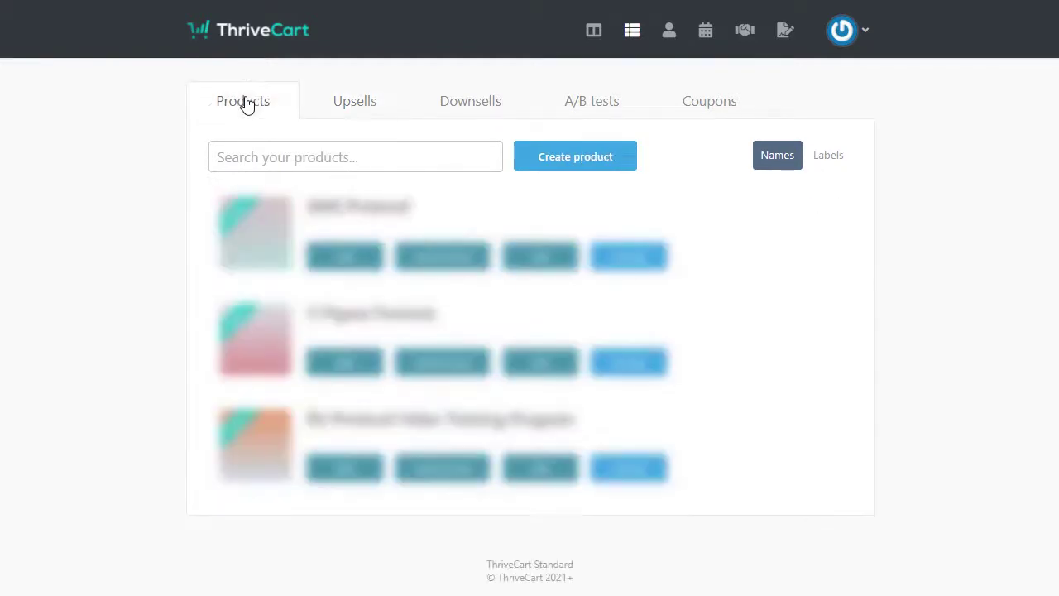
{"action": "left_click", "coordinate": [592, 160]}
{"action": "left_click", "coordinate": [658, 302]}
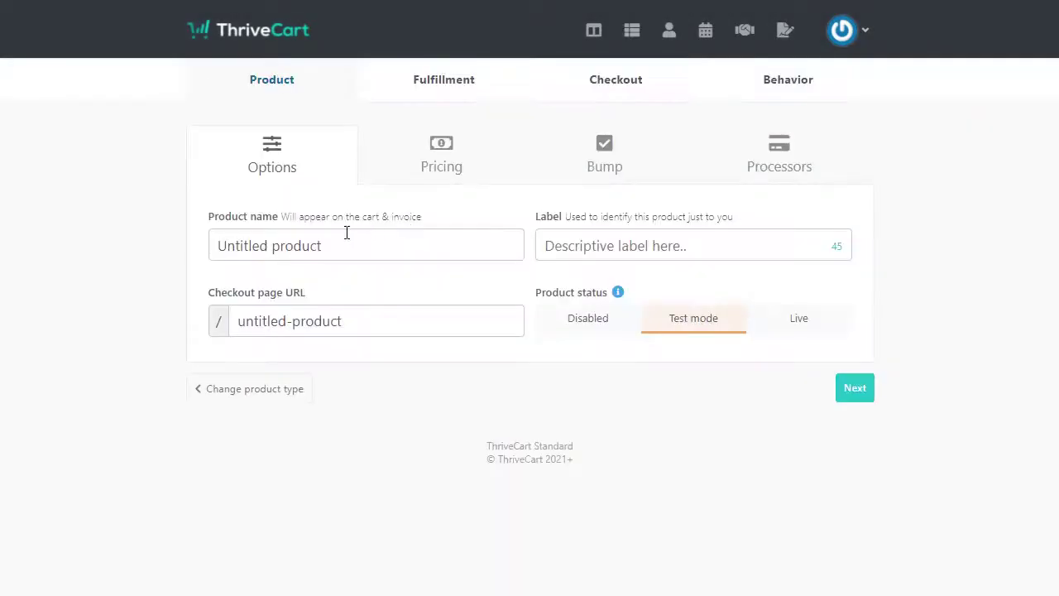
{"action": "left_click", "coordinate": [334, 244]}
{"action": "type", "text": "Demo"}
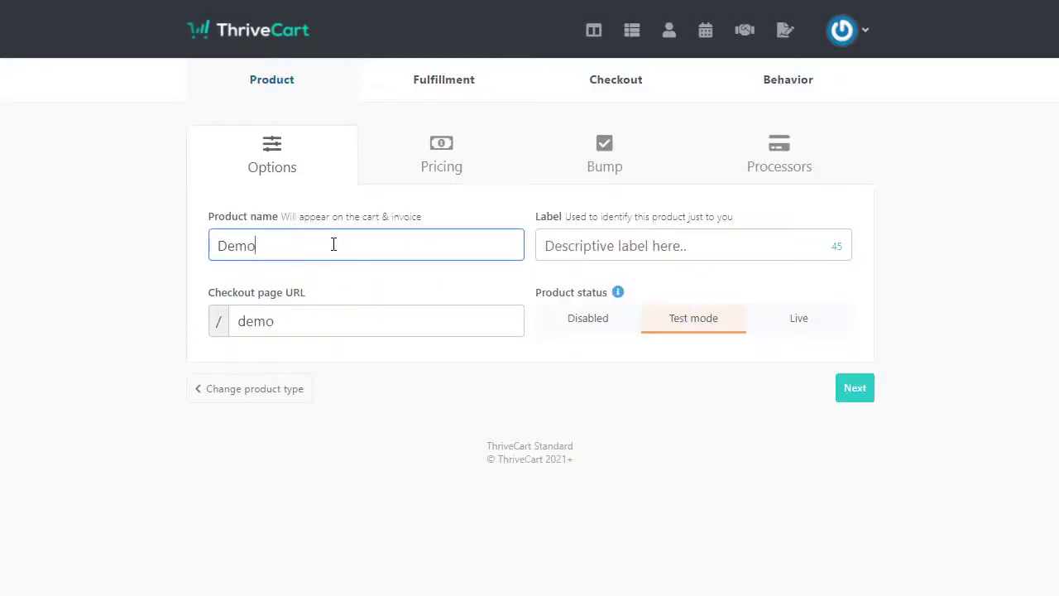
{"action": "type", "text": " Product"}
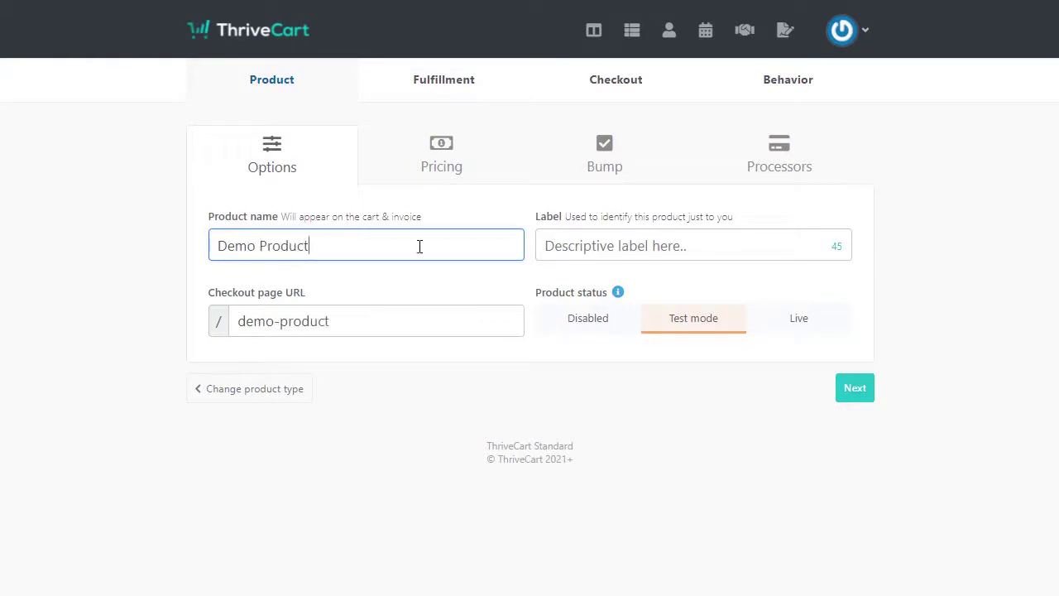
Step: Add and save a one-time $1.00 pricing option for the product
{"action": "left_click", "coordinate": [855, 388]}
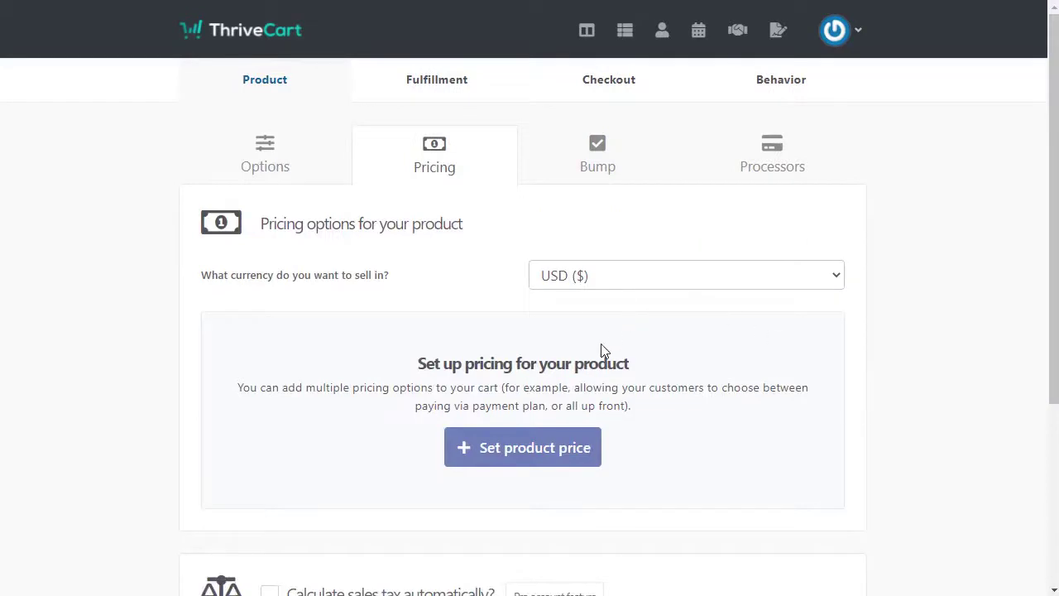
{"action": "scroll", "coordinate": [583, 336], "scroll_direction": "down", "scroll_amount": 2}
{"action": "left_click", "coordinate": [539, 290]}
{"action": "left_click", "coordinate": [371, 324]}
{"action": "type", "text": "1"}
{"action": "left_click", "coordinate": [580, 161]}
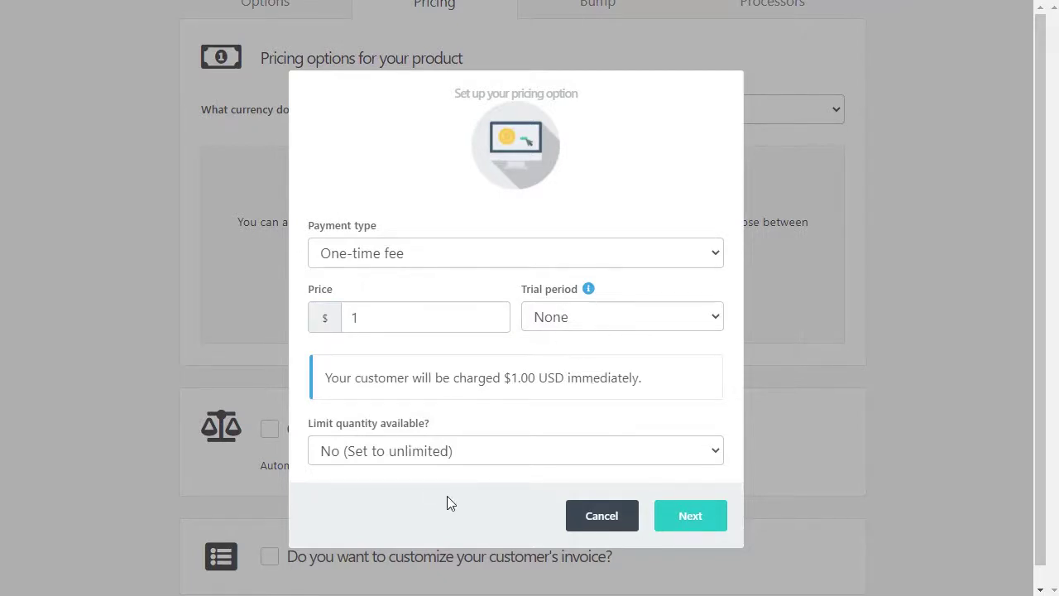
{"action": "left_click", "coordinate": [676, 518]}
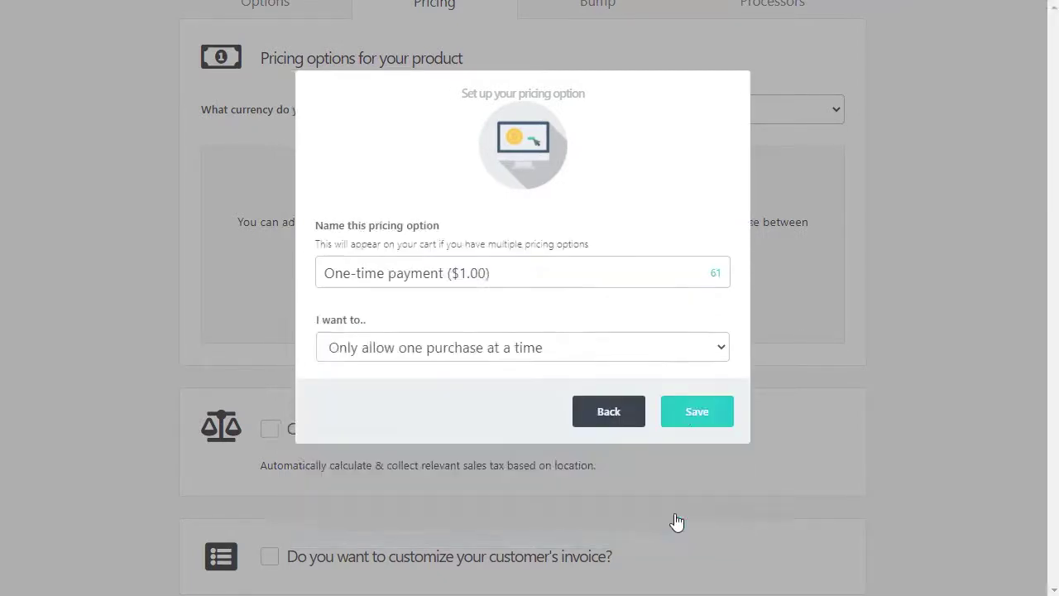
{"action": "left_click", "coordinate": [714, 419]}
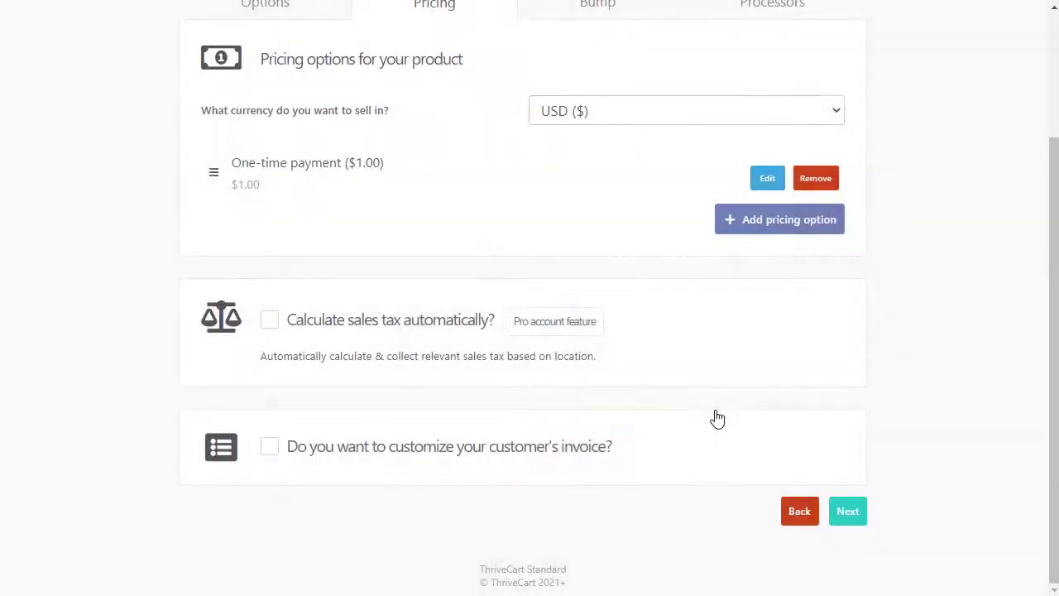
Step: Enable a digital bump offer named 'Demo Bump'
{"action": "left_click", "coordinate": [847, 510]}
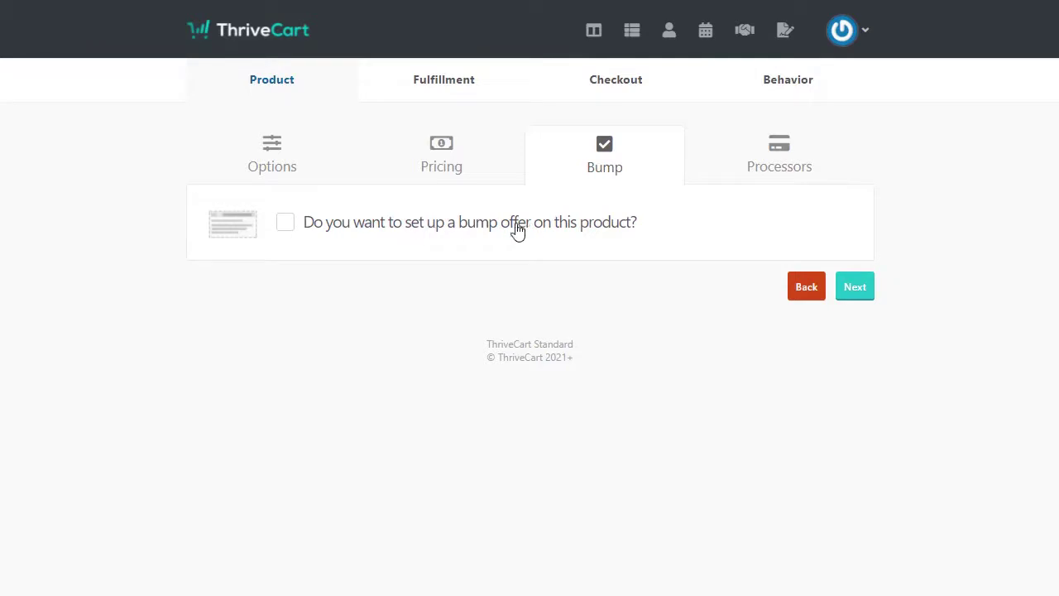
{"action": "left_click", "coordinate": [293, 227]}
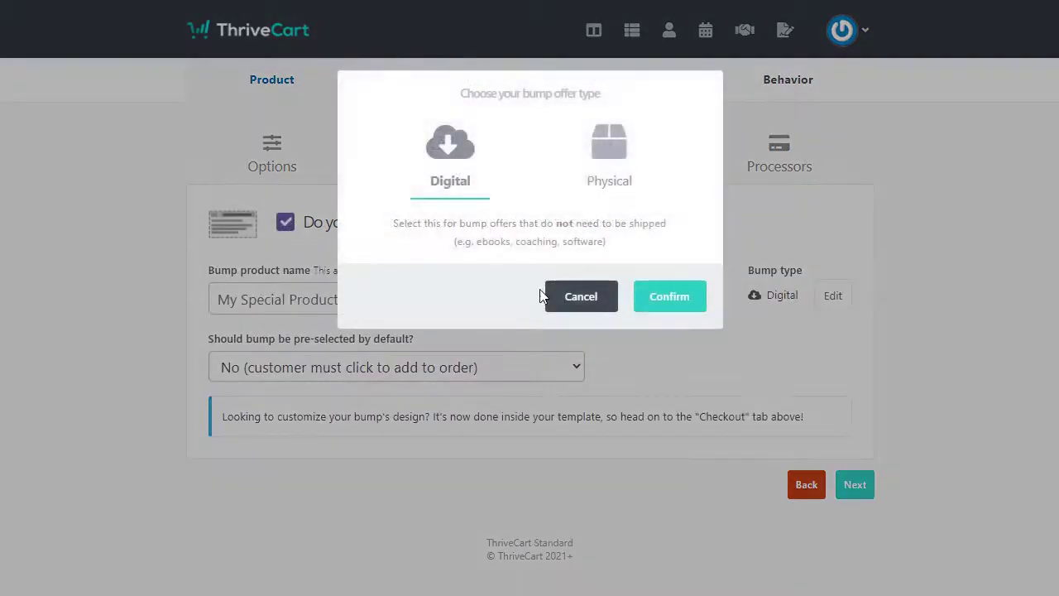
{"action": "left_click", "coordinate": [681, 303]}
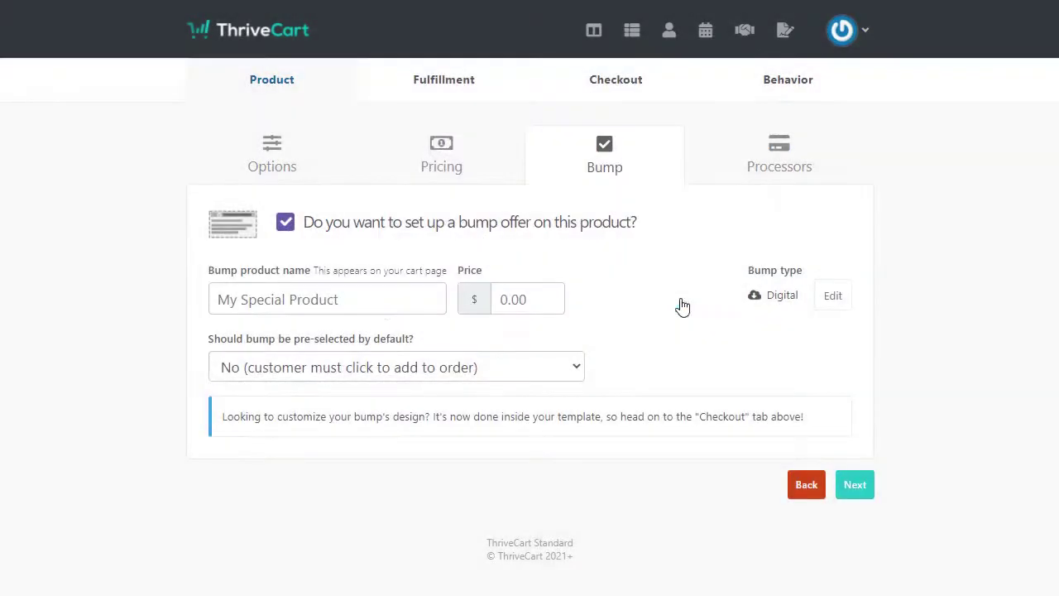
{"action": "left_click", "coordinate": [353, 307]}
{"action": "type", "text": "Demo bump"}
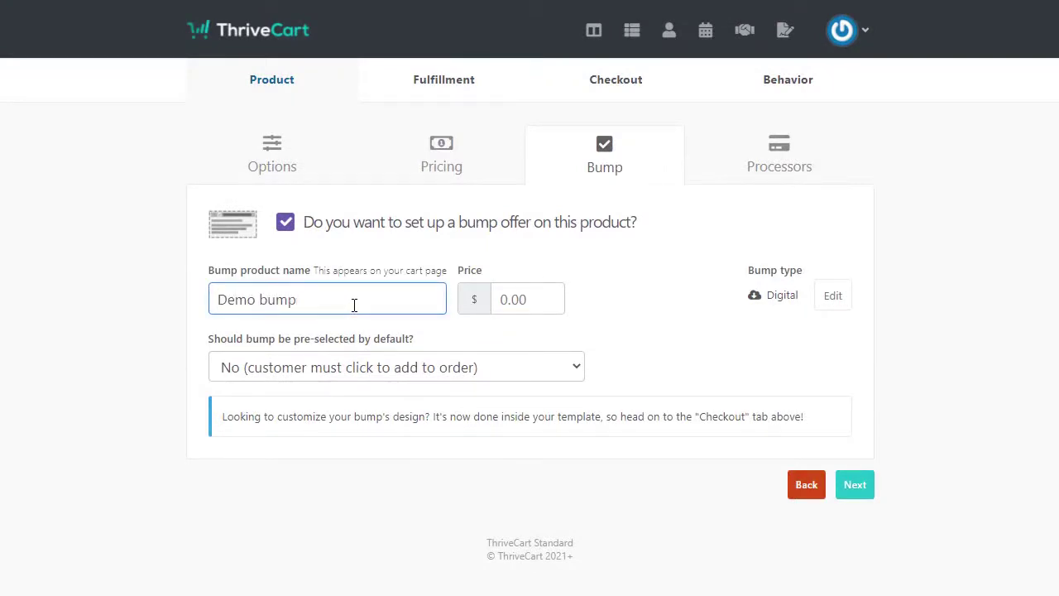
{"action": "key", "text": "BackSpace"}
{"action": "key", "text": "BackSpace"}
{"action": "key", "text": "BackSpace"}
{"action": "key", "text": "BackSpace"}
{"action": "type", "text": "Bump"}
Step: Price the bump at $1 and make it pre-selected by default
{"action": "left_click", "coordinate": [526, 302]}
{"action": "type", "text": "1"}
{"action": "left_click", "coordinate": [763, 351]}
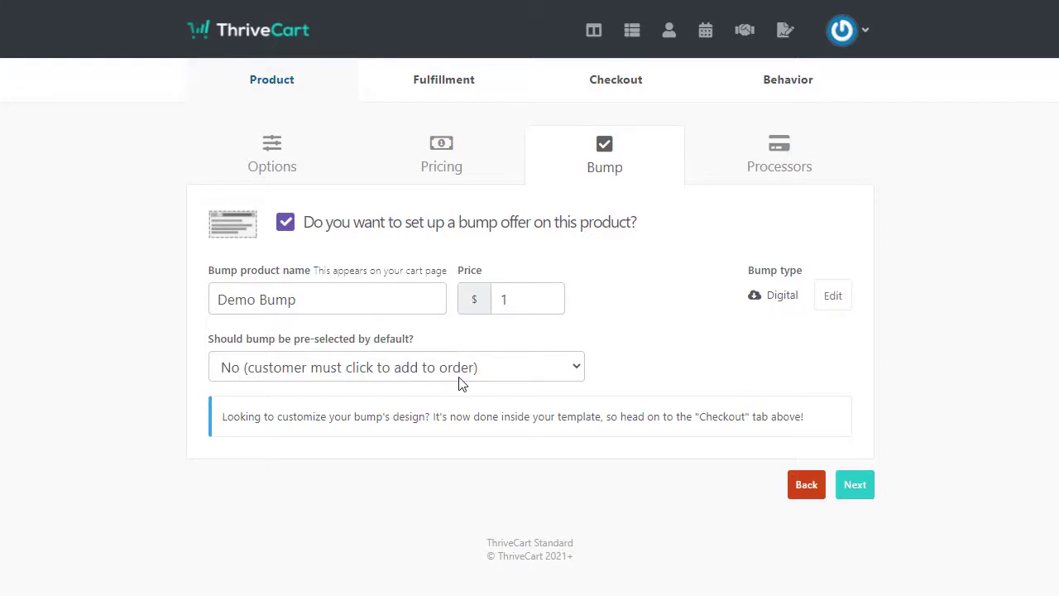
{"action": "left_click", "coordinate": [524, 379]}
{"action": "left_click", "coordinate": [307, 392]}
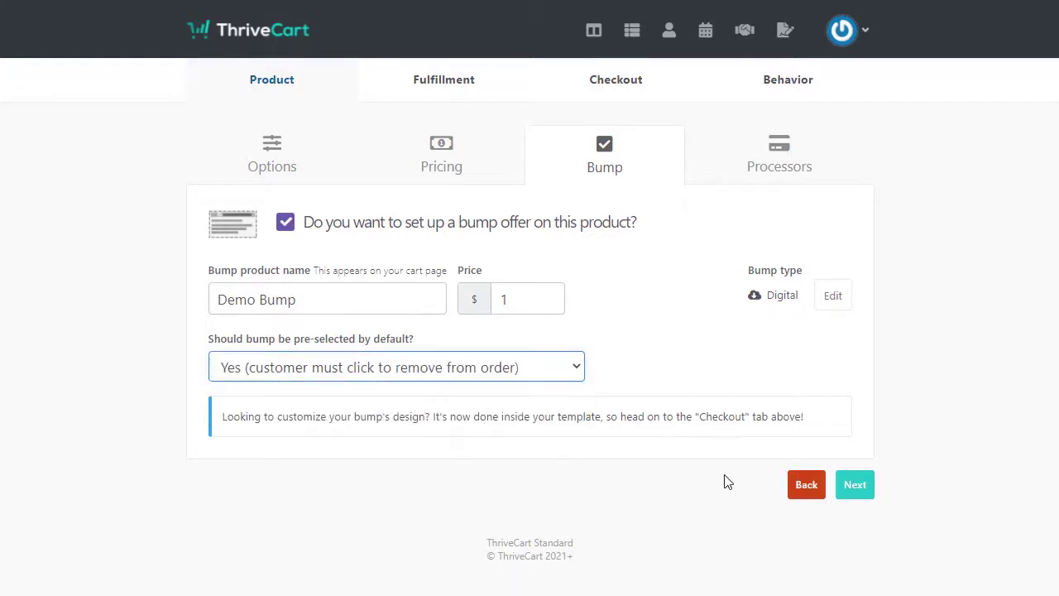
Step: Enable Stripe as the payment processor and continue to fulfillment
{"action": "left_click", "coordinate": [864, 494]}
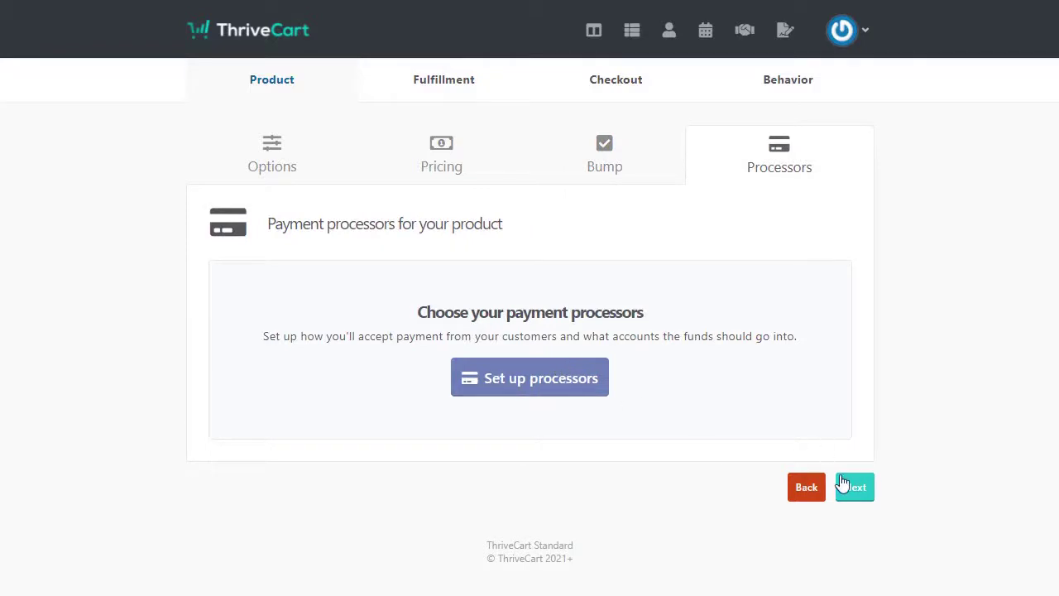
{"action": "left_click", "coordinate": [542, 383]}
{"action": "left_click", "coordinate": [328, 272]}
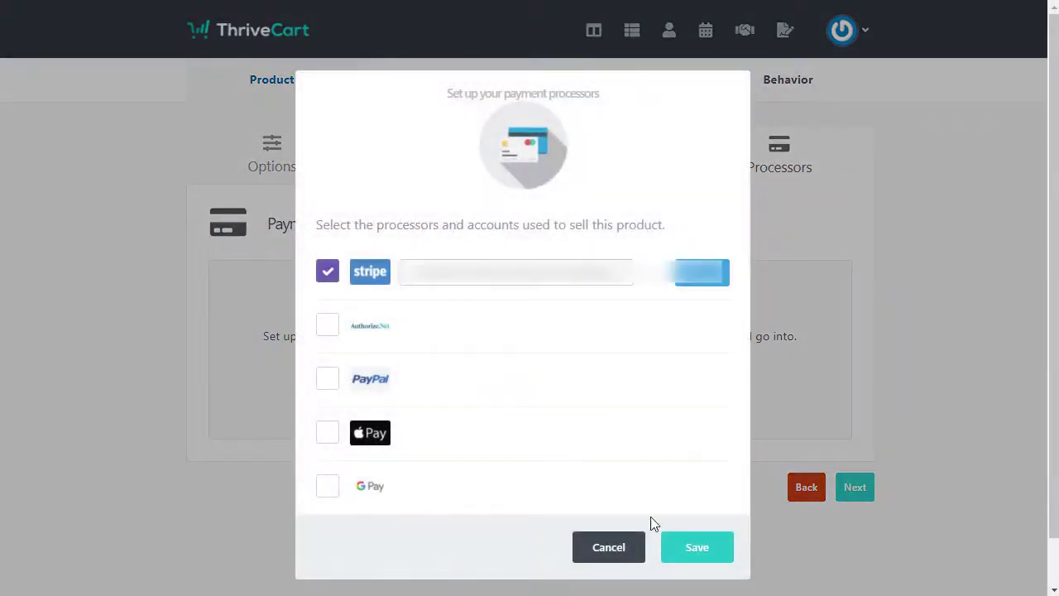
{"action": "left_click", "coordinate": [702, 560]}
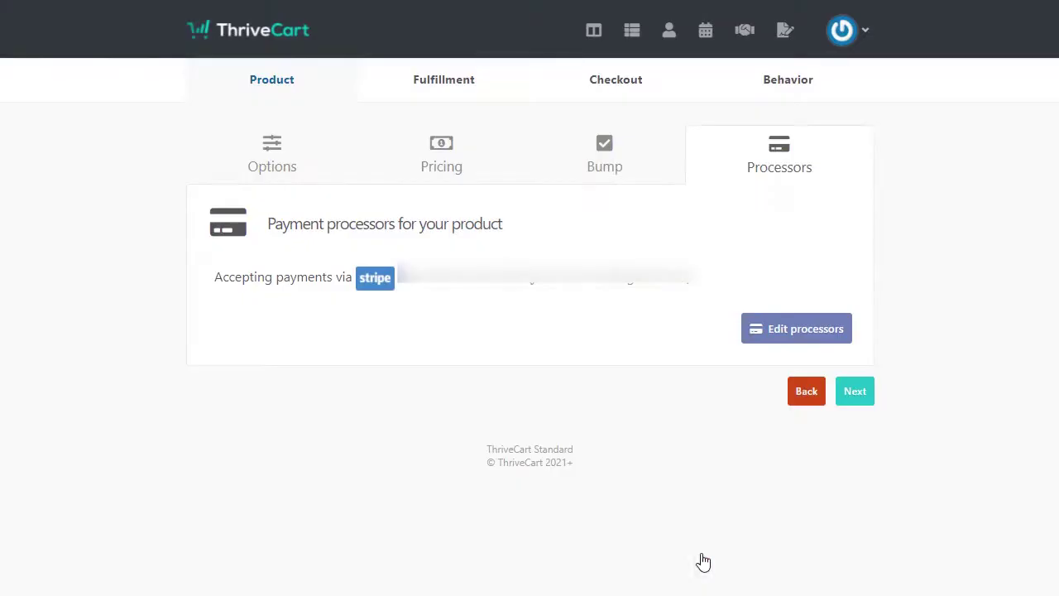
{"action": "left_click", "coordinate": [852, 395]}
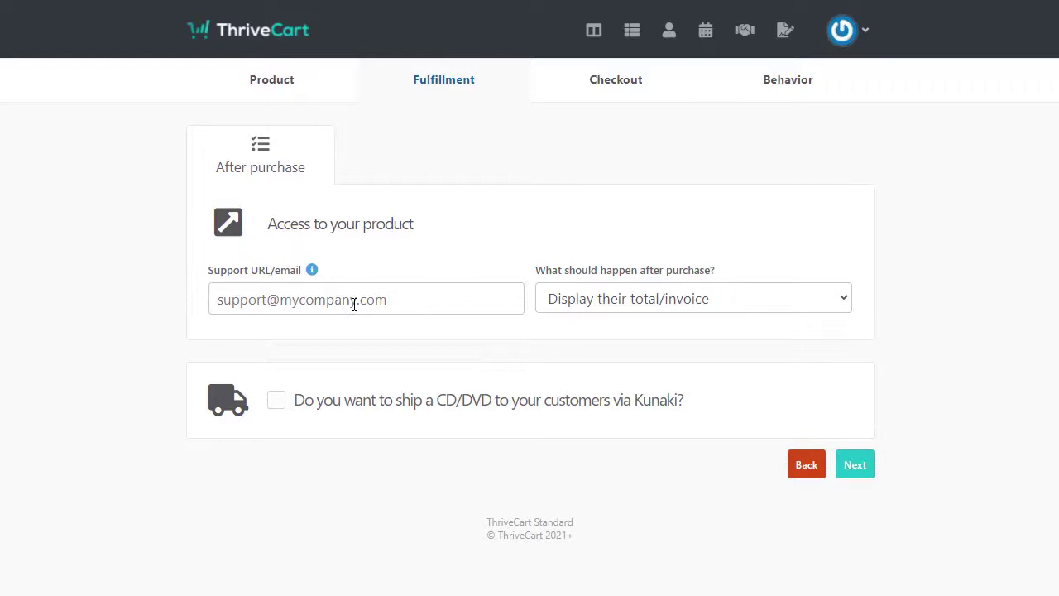
Step: Enter the support email address and set the after-purchase action to 'Add them to my membership site'
{"action": "left_click", "coordinate": [354, 303]}
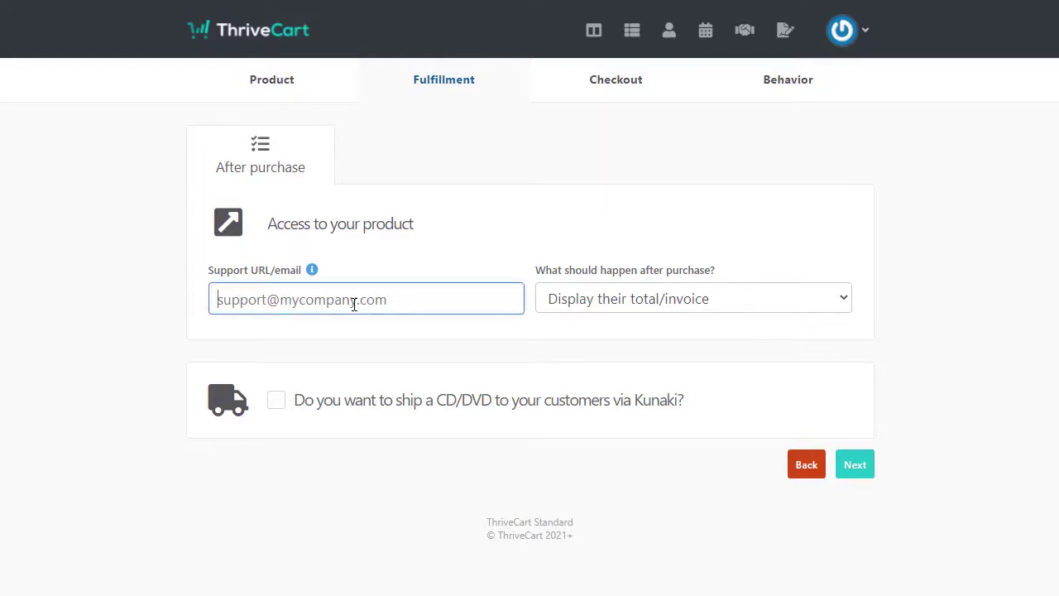
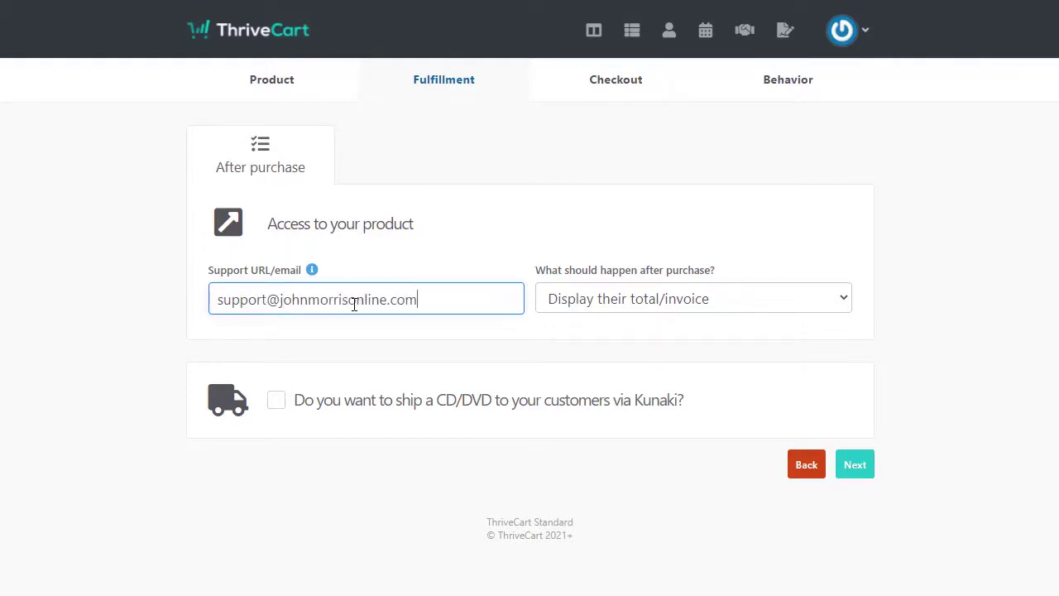
{"action": "left_click", "coordinate": [657, 312]}
{"action": "left_click", "coordinate": [656, 307]}
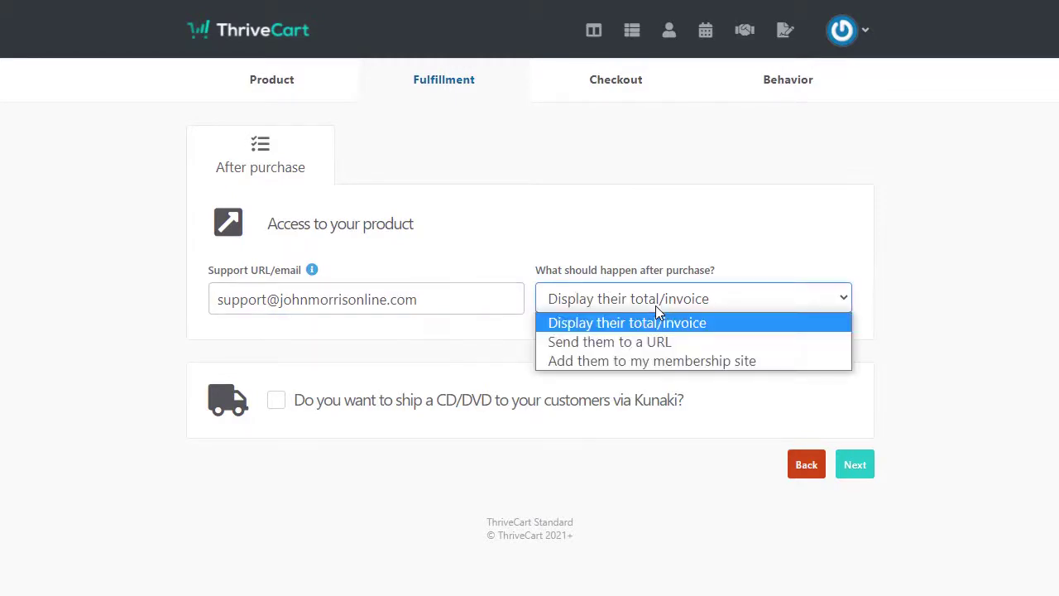
{"action": "left_click", "coordinate": [563, 368]}
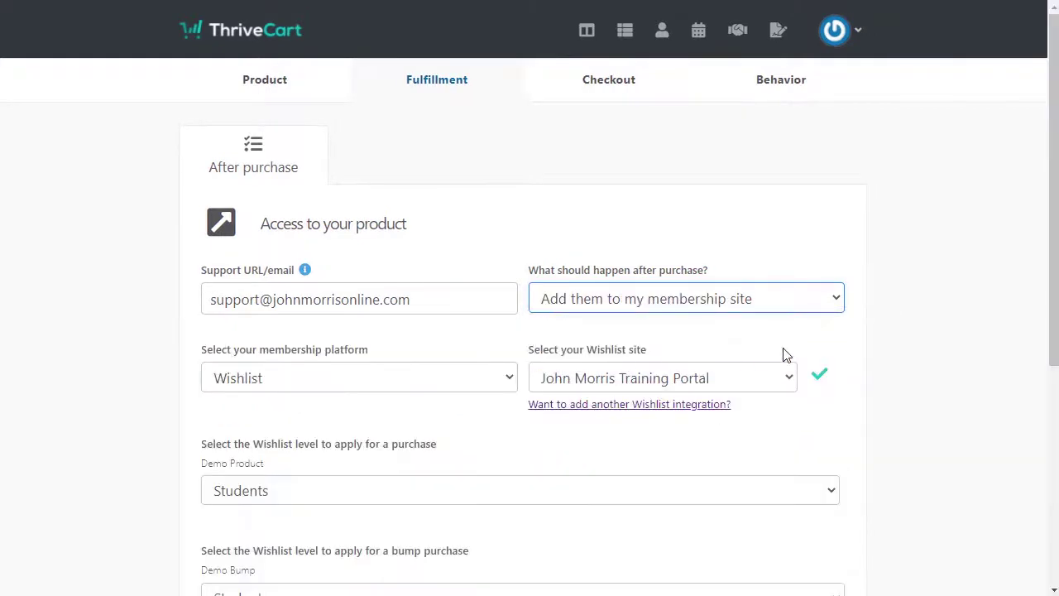
{"action": "scroll", "coordinate": [940, 323], "scroll_direction": "down", "scroll_amount": 2}
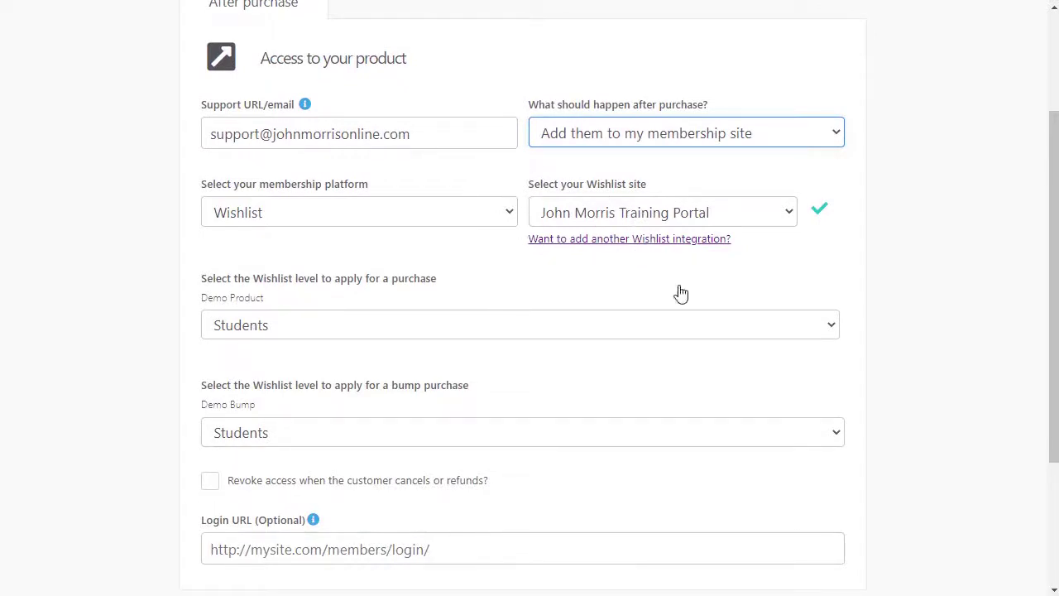
{"action": "scroll", "coordinate": [827, 312], "scroll_direction": "up", "scroll_amount": 2}
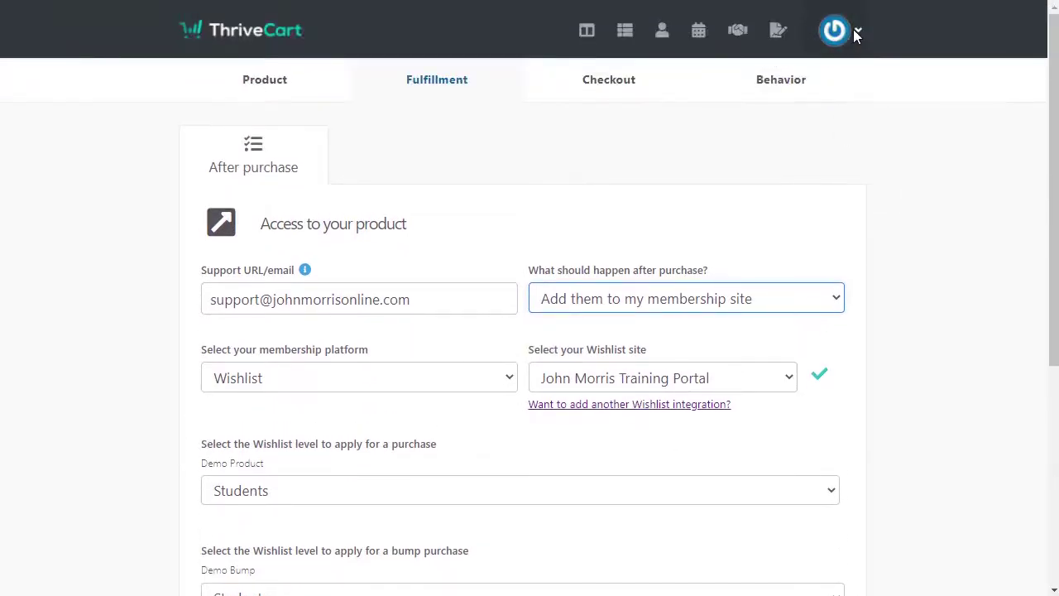
Step: Open the account settings and view the list of integrations
{"action": "mouse_move", "coordinate": [853, 32]}
{"action": "left_click", "coordinate": [771, 133]}
{"action": "right_click", "coordinate": [770, 130]}
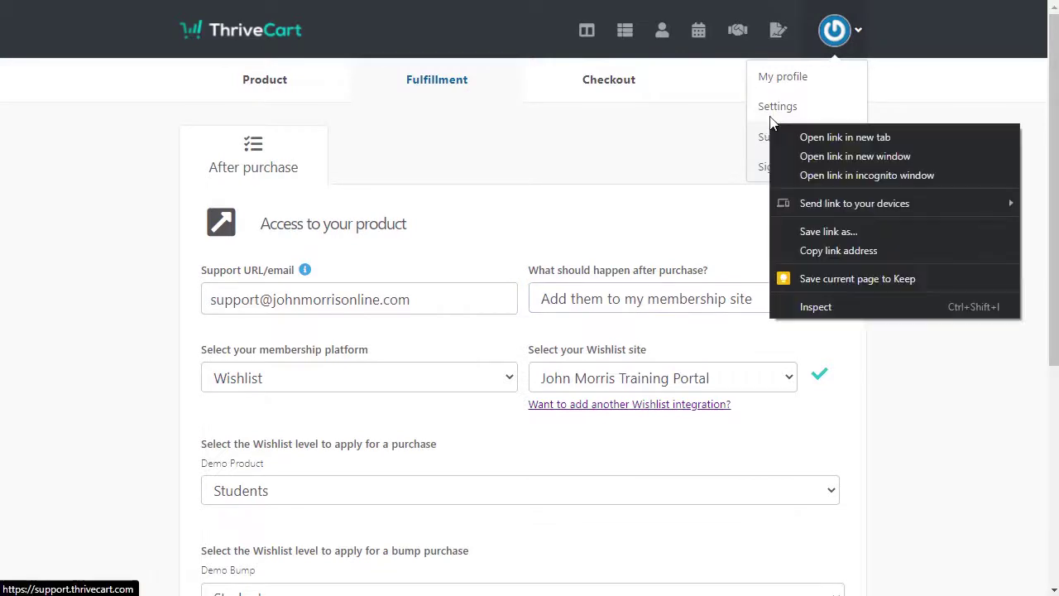
{"action": "left_click", "coordinate": [772, 112]}
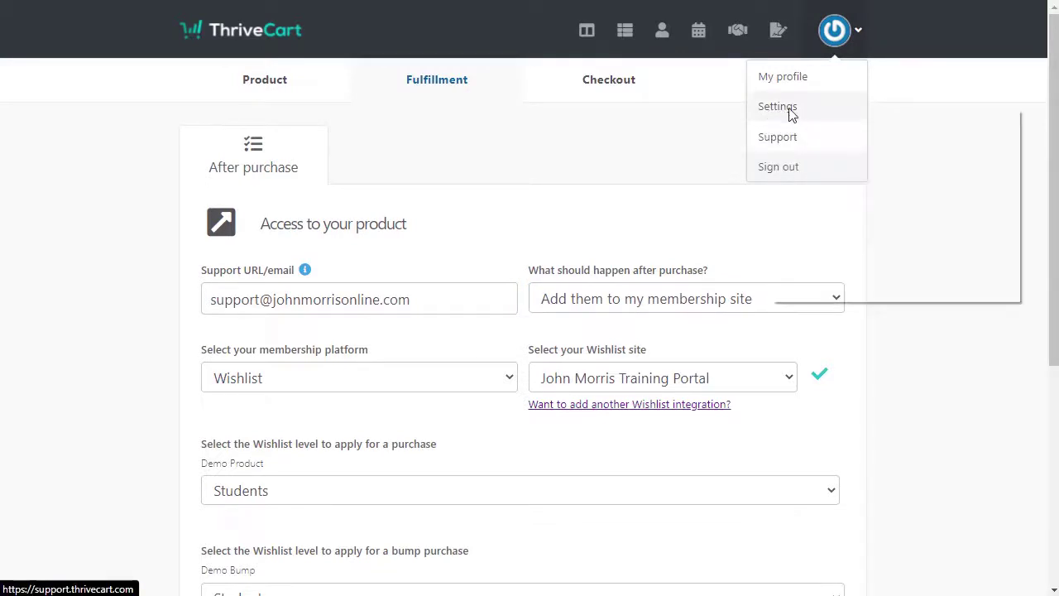
{"action": "right_click", "coordinate": [791, 111]}
{"action": "left_click", "coordinate": [801, 30]}
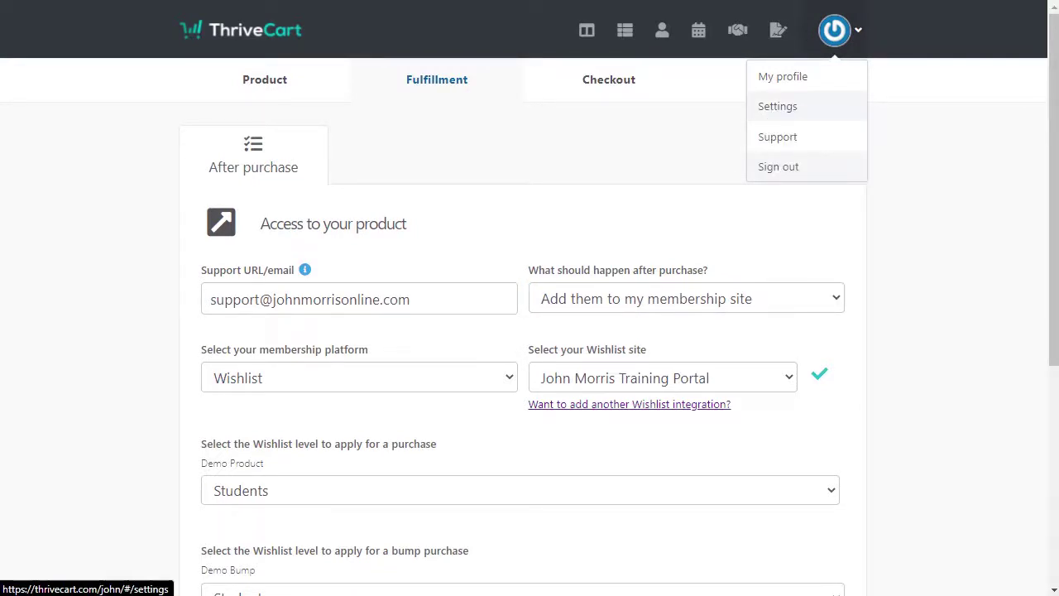
{"action": "left_click", "coordinate": [777, 106]}
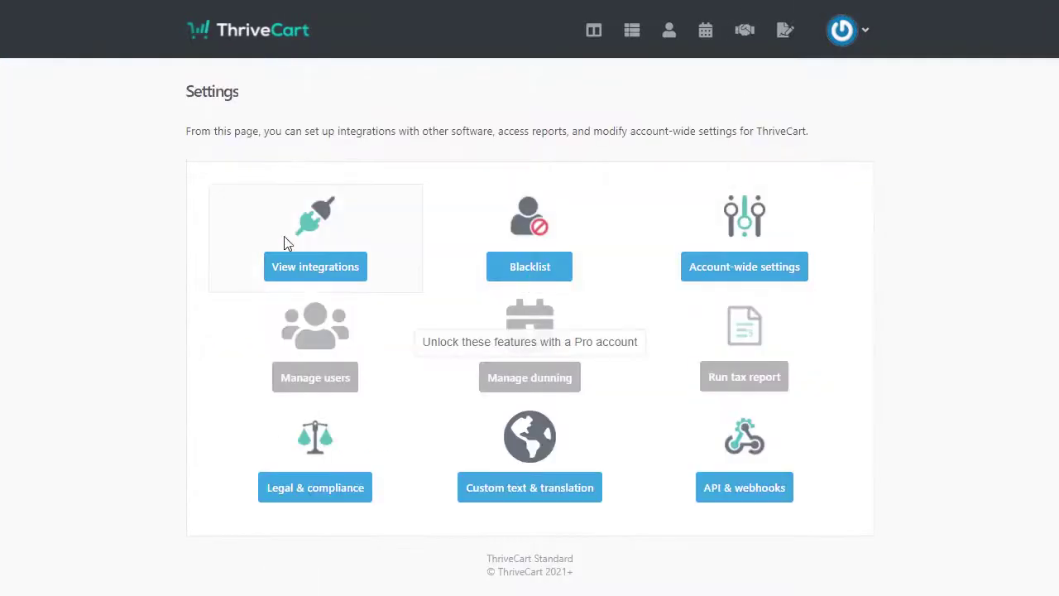
{"action": "left_click", "coordinate": [315, 267]}
{"action": "scroll", "coordinate": [838, 270], "scroll_direction": "down", "scroll_amount": 3}
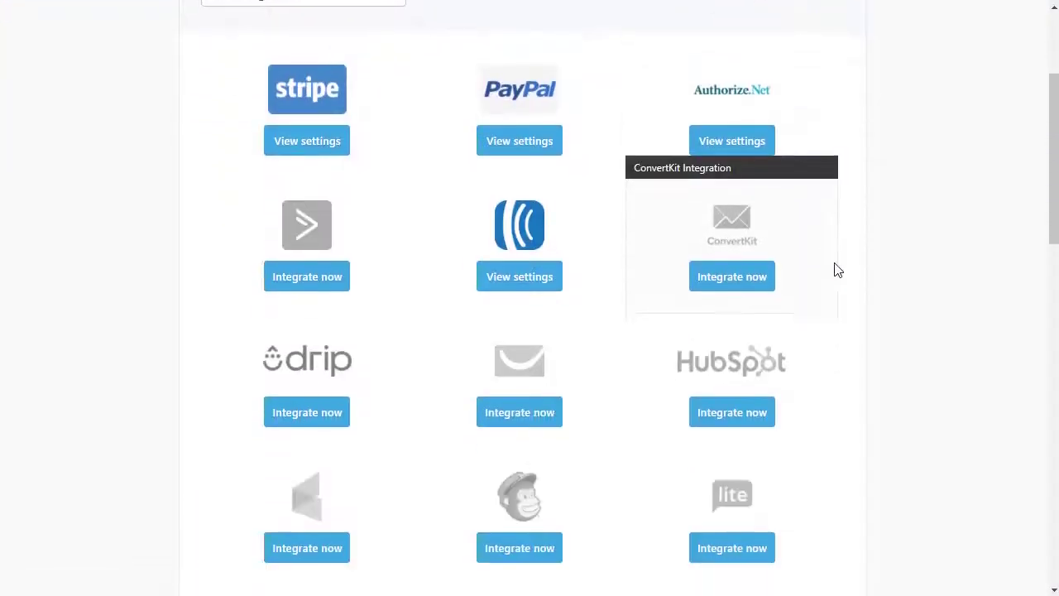
{"action": "scroll", "coordinate": [838, 270], "scroll_direction": "down", "scroll_amount": 9}
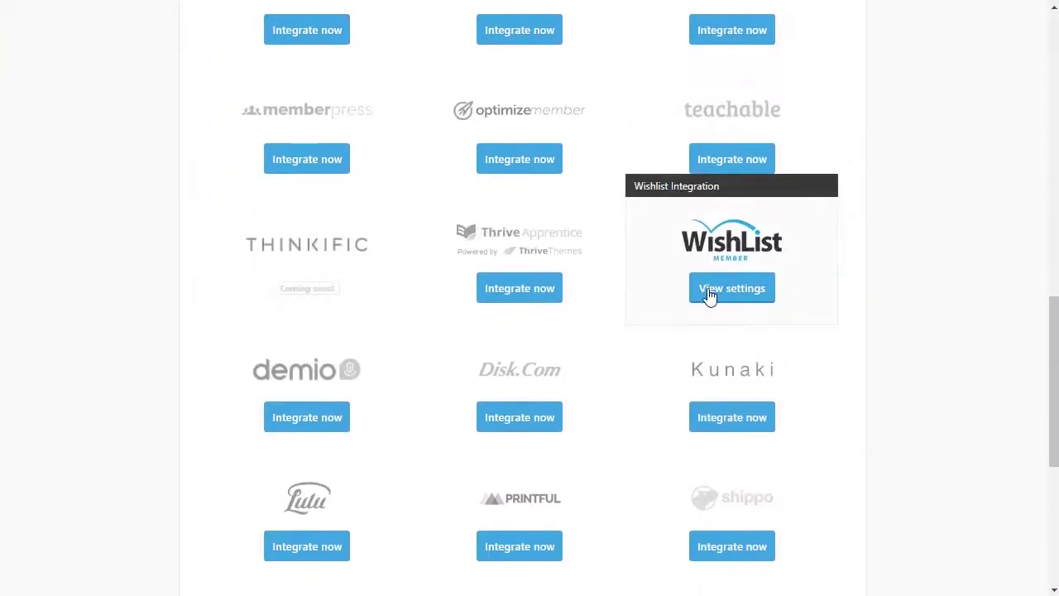
Step: Review the WishList Member integration settings, then cancel authorising another site
{"action": "left_click", "coordinate": [709, 295]}
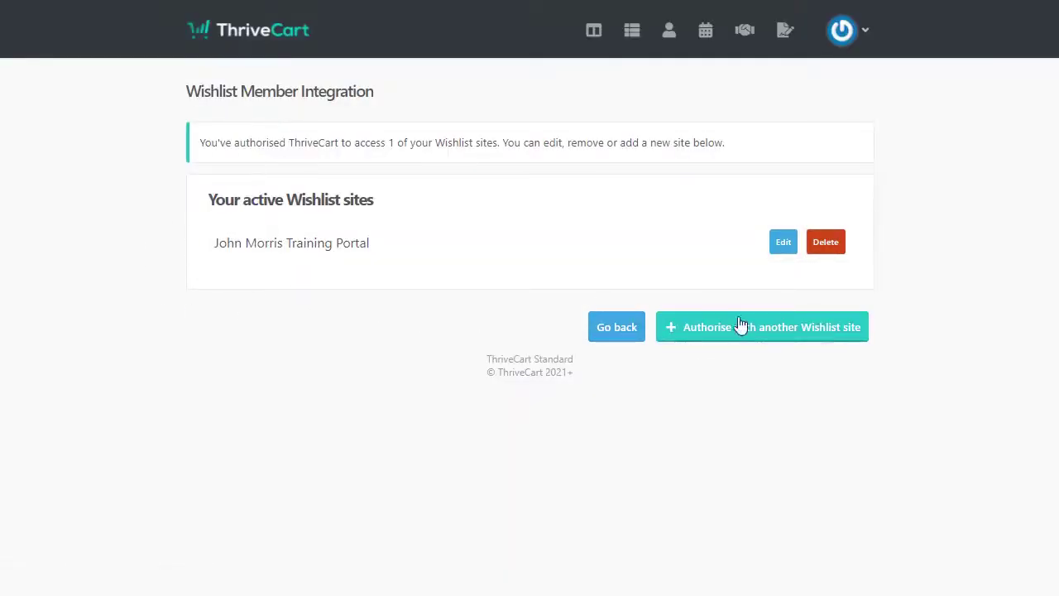
{"action": "left_click", "coordinate": [792, 331]}
{"action": "scroll", "coordinate": [943, 262], "scroll_direction": "down", "scroll_amount": 1}
{"action": "scroll", "coordinate": [943, 262], "scroll_direction": "down", "scroll_amount": 3}
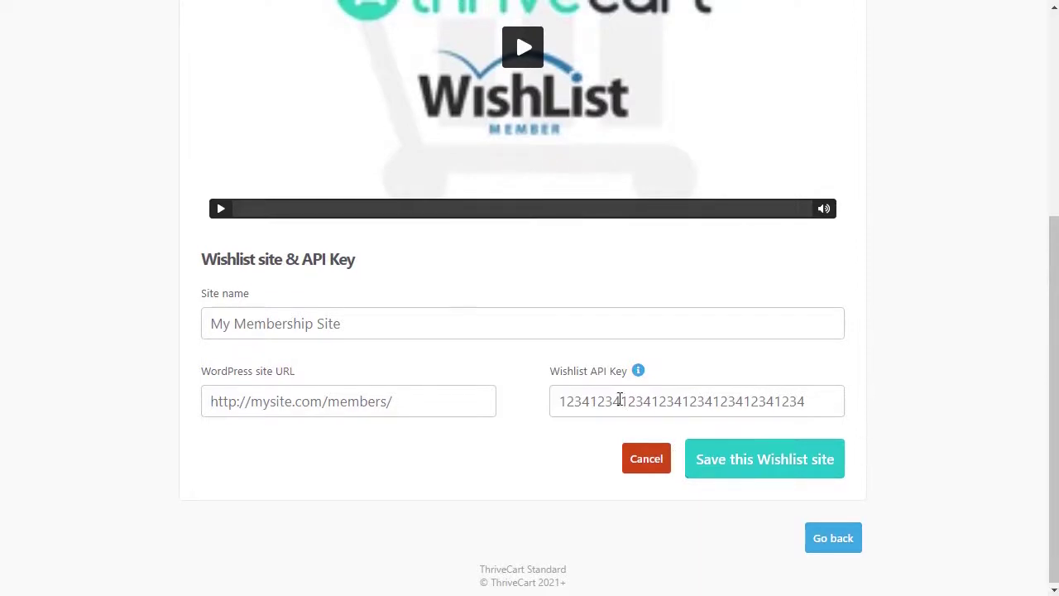
{"action": "scroll", "coordinate": [620, 413], "scroll_direction": "up", "scroll_amount": 1}
{"action": "scroll", "coordinate": [637, 372], "scroll_direction": "up", "scroll_amount": 3}
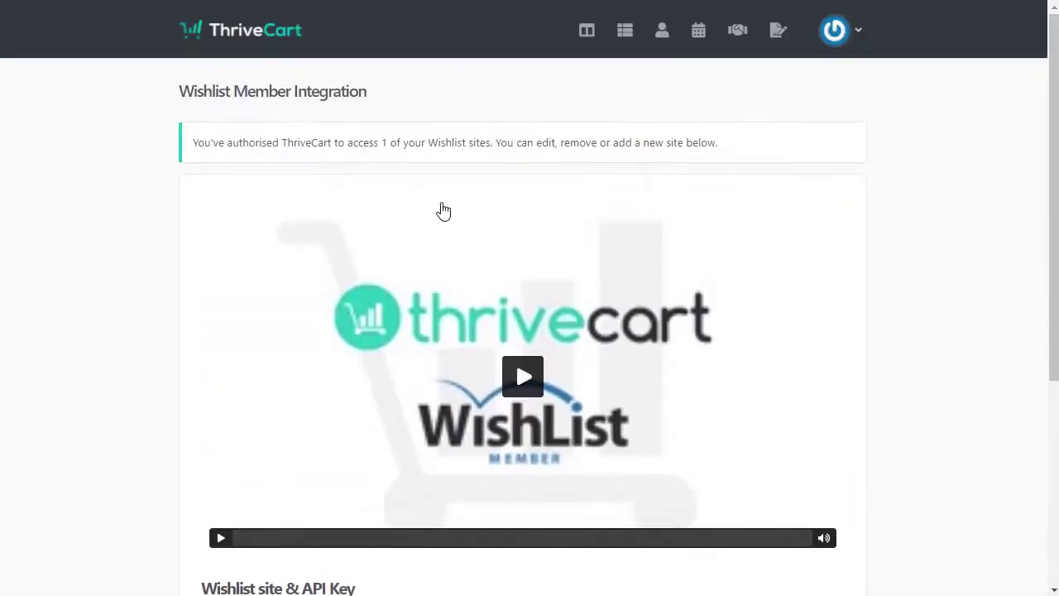
{"action": "scroll", "coordinate": [695, 503], "scroll_direction": "down", "scroll_amount": 4}
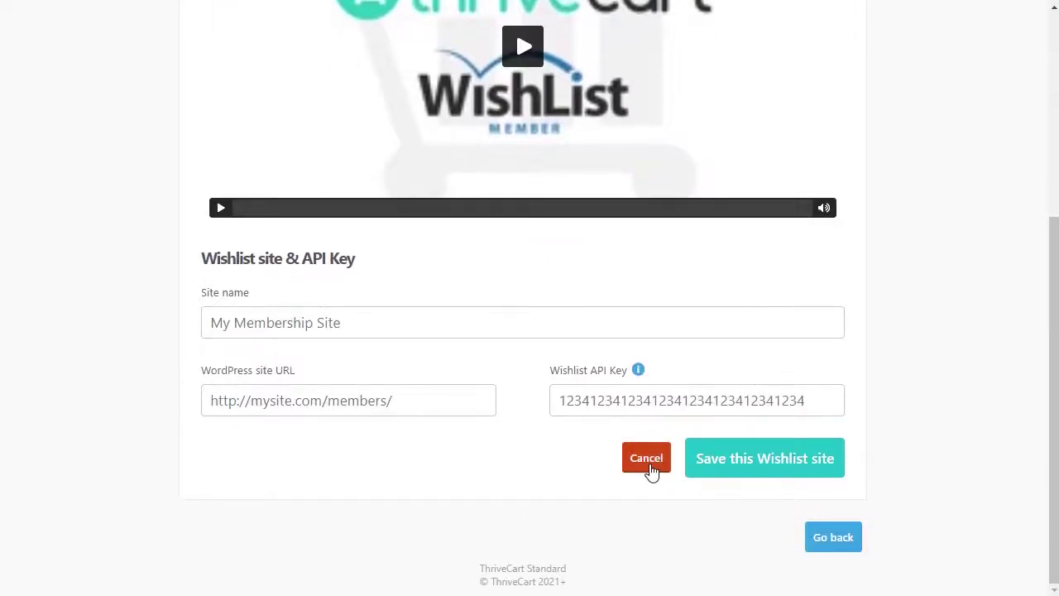
{"action": "left_click", "coordinate": [650, 461]}
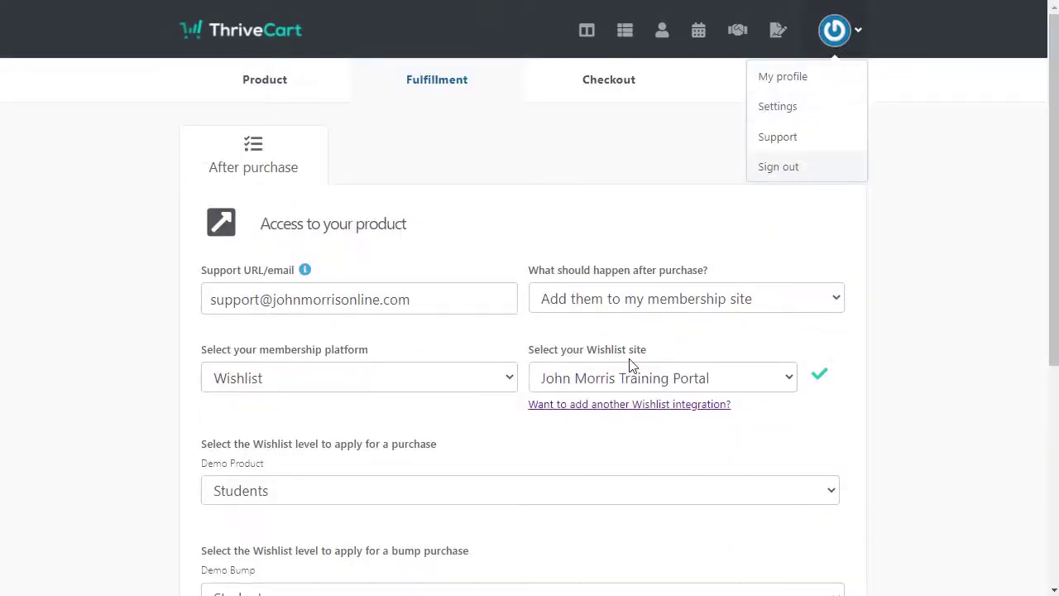
Step: Assign the Demo level to the main purchase and Demo Bump to the bump
{"action": "scroll", "coordinate": [748, 204], "scroll_direction": "down", "scroll_amount": 2}
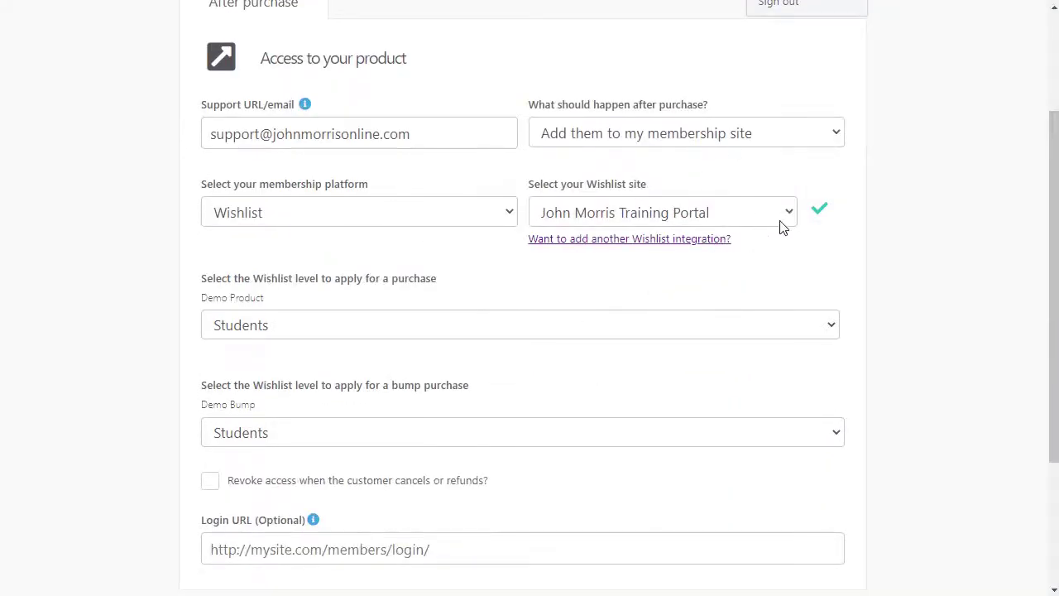
{"action": "scroll", "coordinate": [661, 248], "scroll_direction": "down", "scroll_amount": 2}
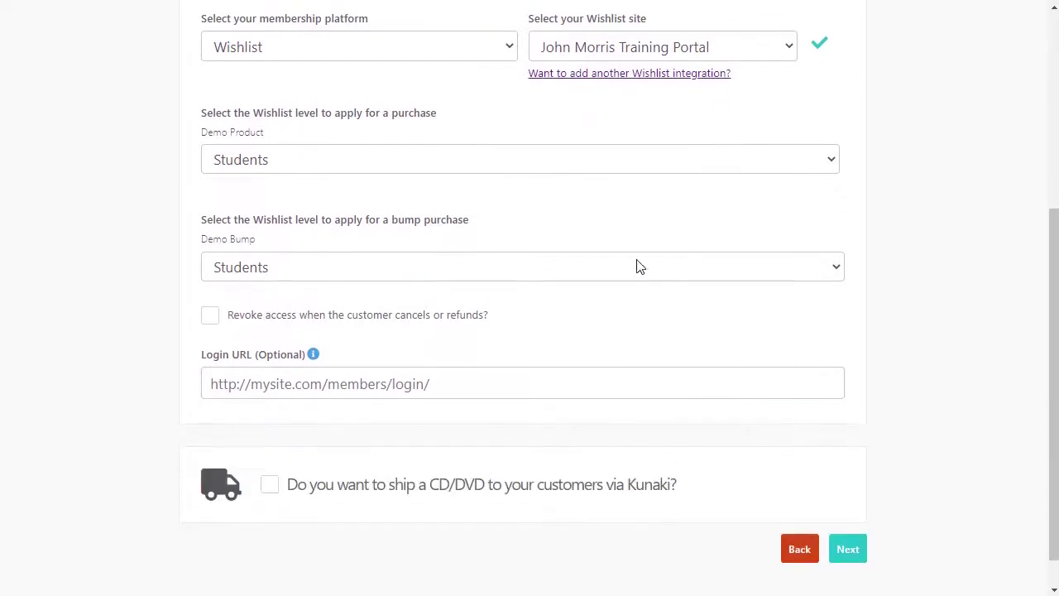
{"action": "left_click", "coordinate": [410, 161]}
{"action": "left_click", "coordinate": [409, 161]}
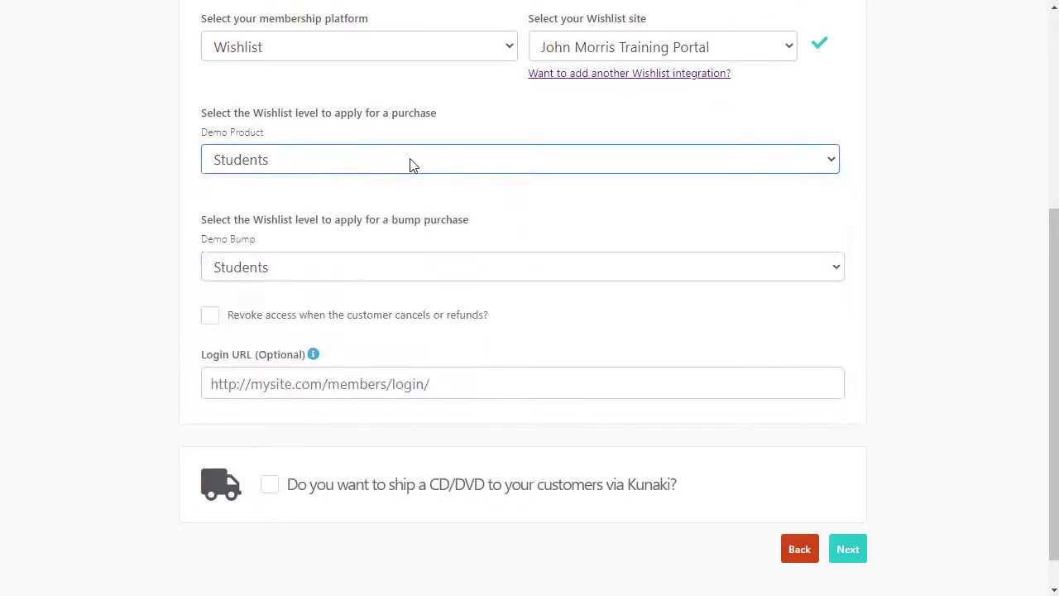
{"action": "left_click", "coordinate": [350, 165]}
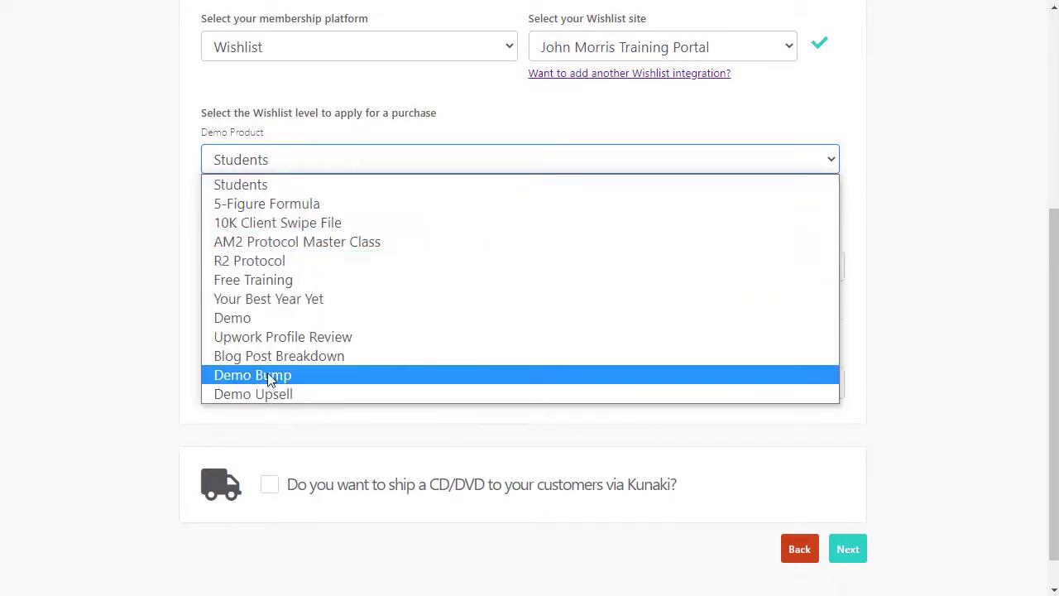
{"action": "left_click", "coordinate": [229, 321]}
{"action": "scroll", "coordinate": [422, 288], "scroll_direction": "down", "scroll_amount": 1}
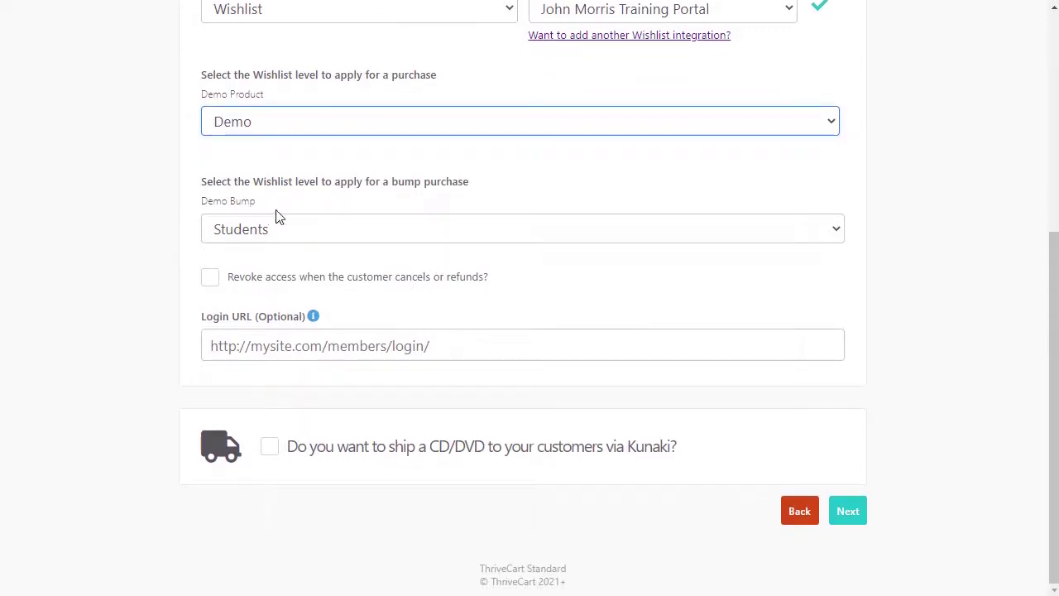
{"action": "left_click", "coordinate": [345, 241]}
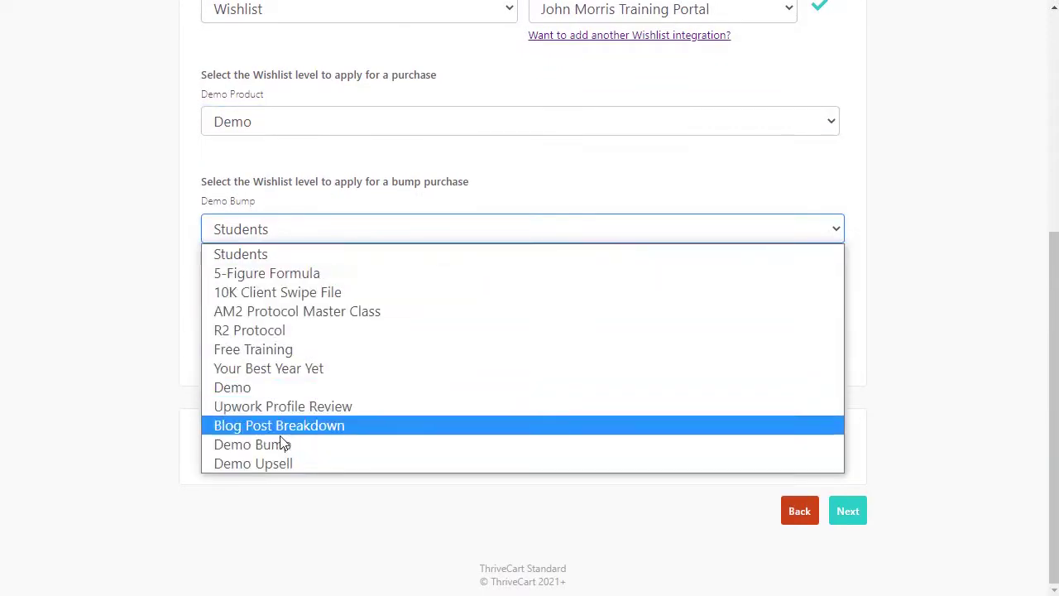
{"action": "left_click", "coordinate": [276, 449]}
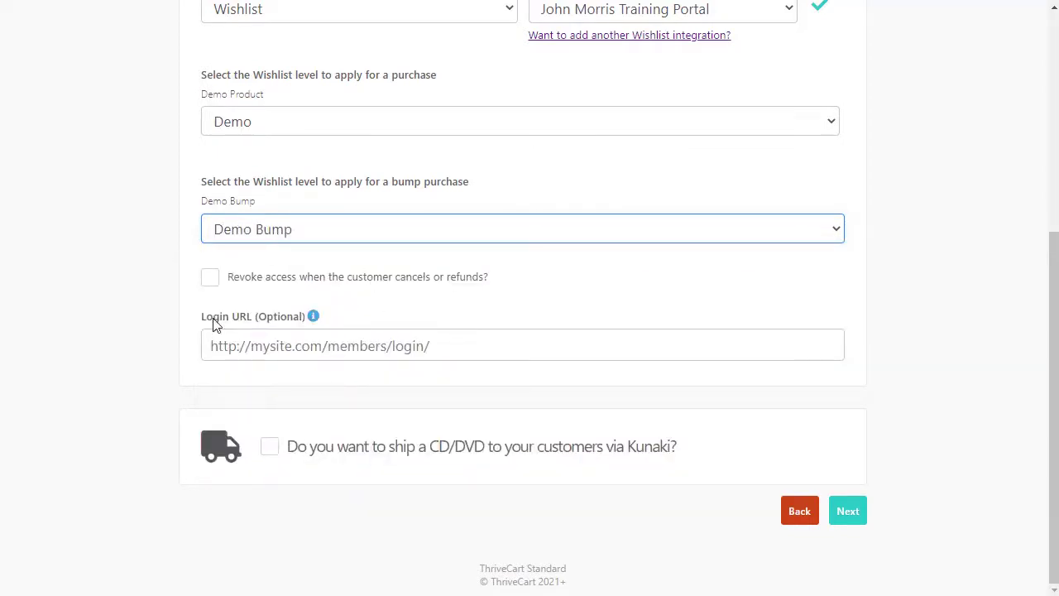
Step: Enter the membership portal's login page address as the Login URL
{"action": "left_click", "coordinate": [487, 344]}
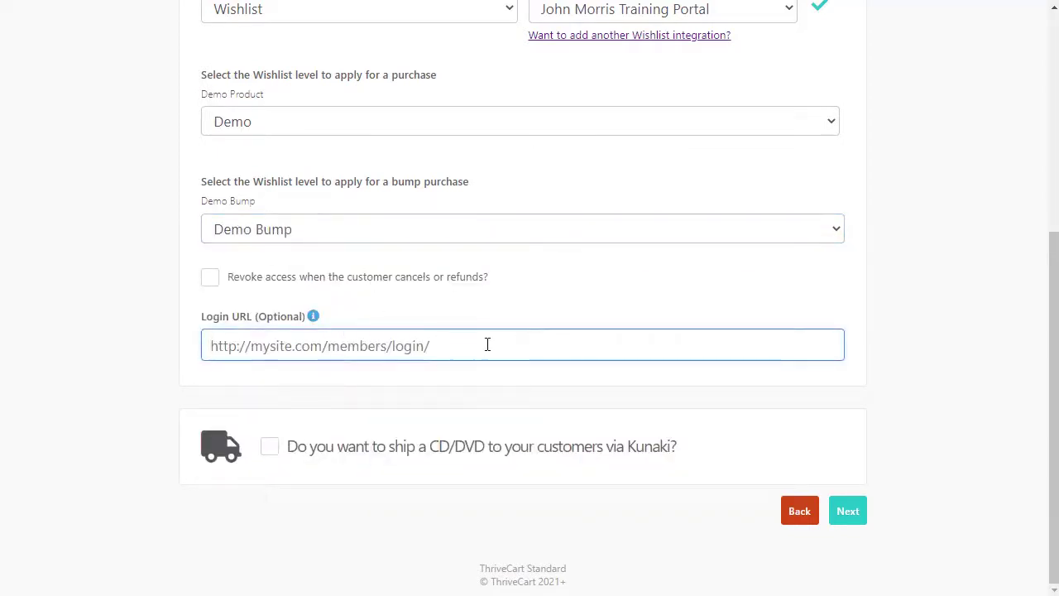
{"action": "type", "text": "https://"}
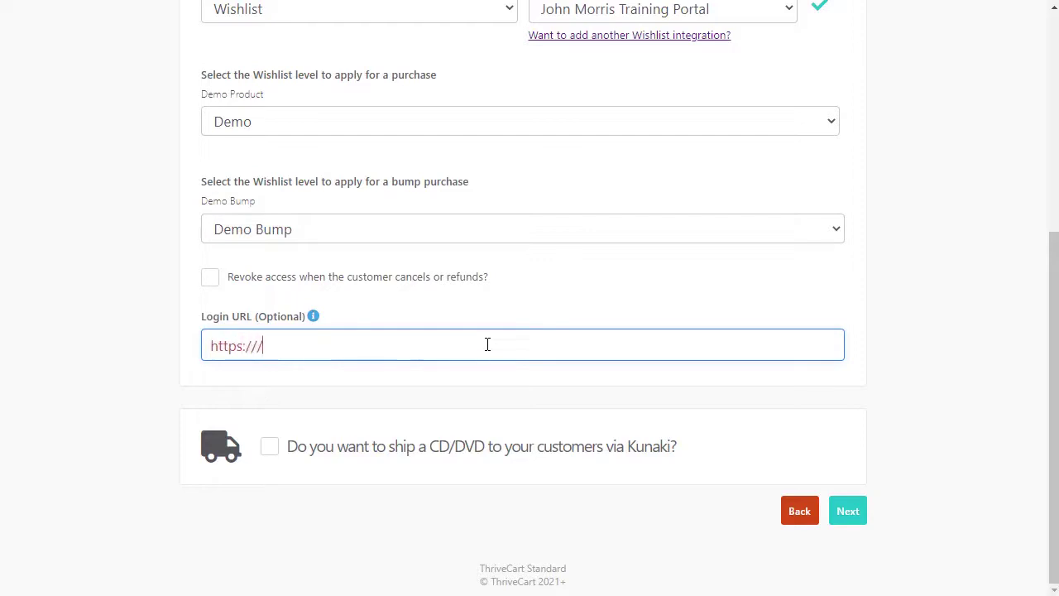
{"action": "type", "text": "portal"}
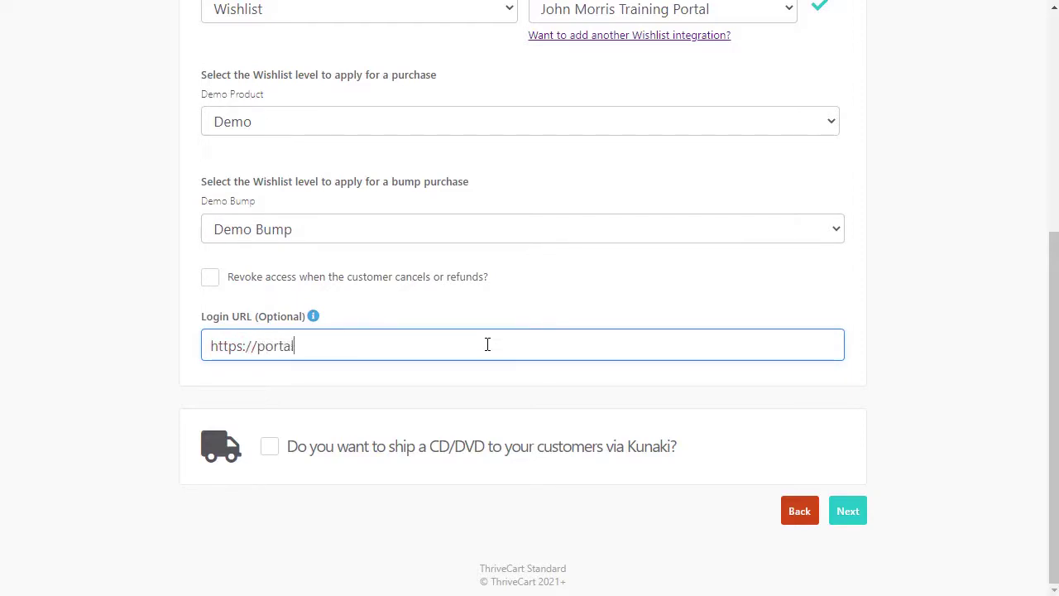
{"action": "type", "text": ".johnmorrisonline."}
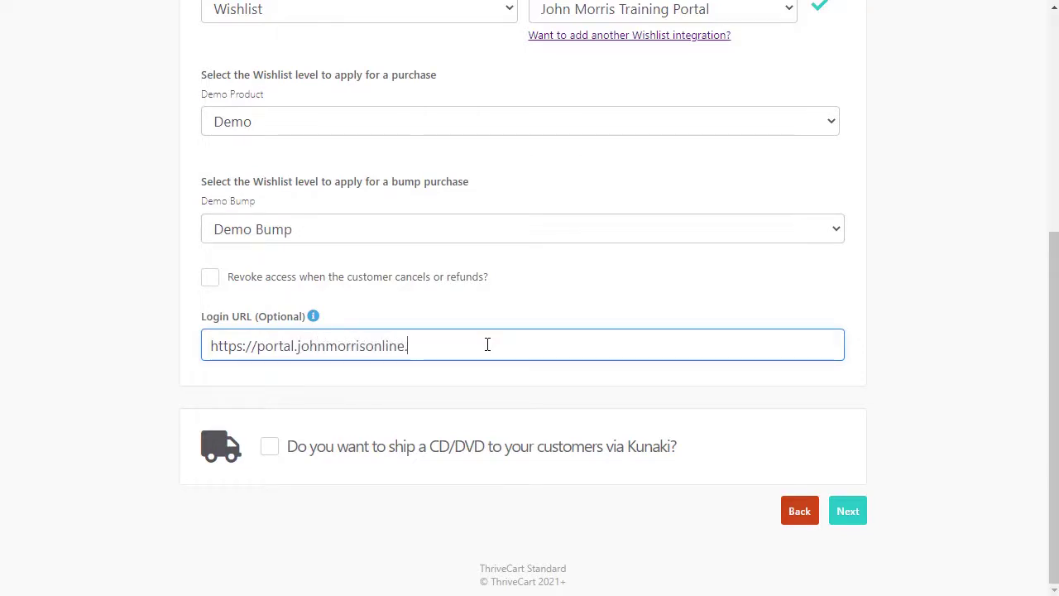
{"action": "type", "text": "com."}
{"action": "type", "text": "login"}
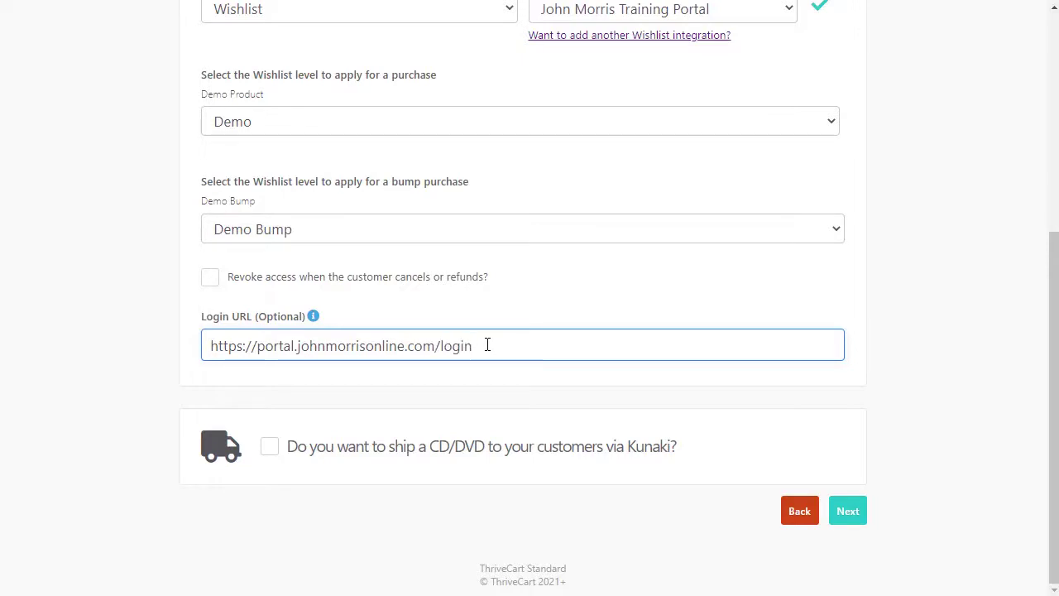
{"action": "scroll", "coordinate": [984, 372], "scroll_direction": "up", "scroll_amount": 1}
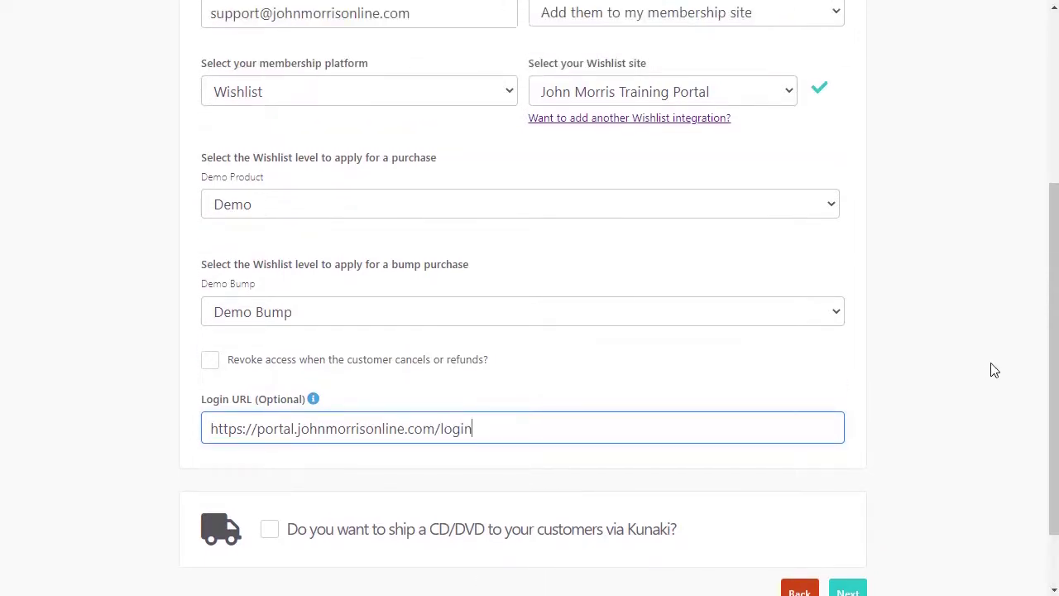
{"action": "scroll", "coordinate": [825, 425], "scroll_direction": "down", "scroll_amount": 1}
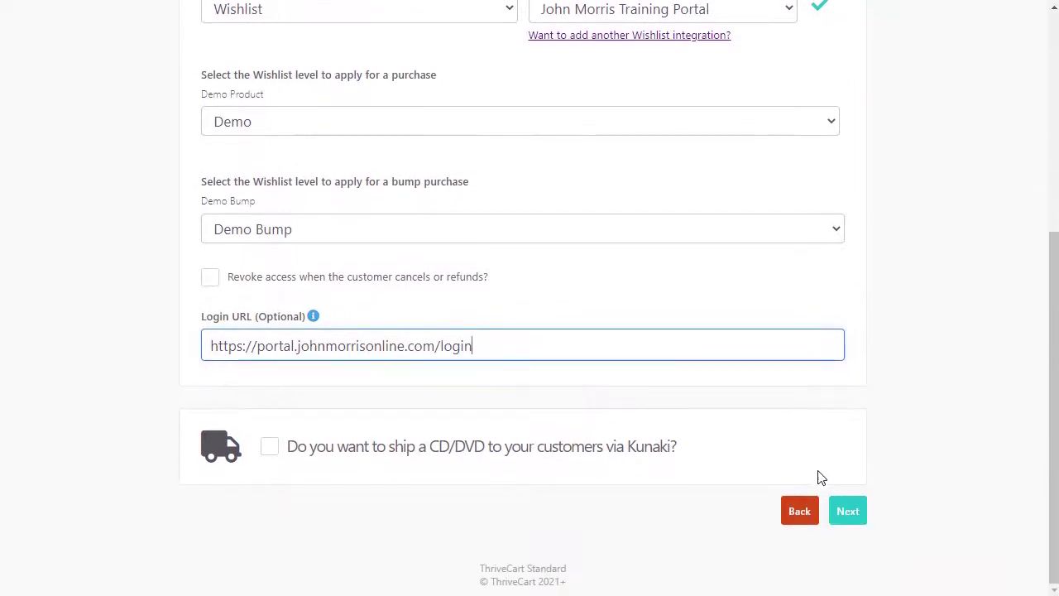
Step: Keep default Type, Design, Tracking and Behavior settings, then save and get the checkout URL
{"action": "left_click", "coordinate": [848, 511]}
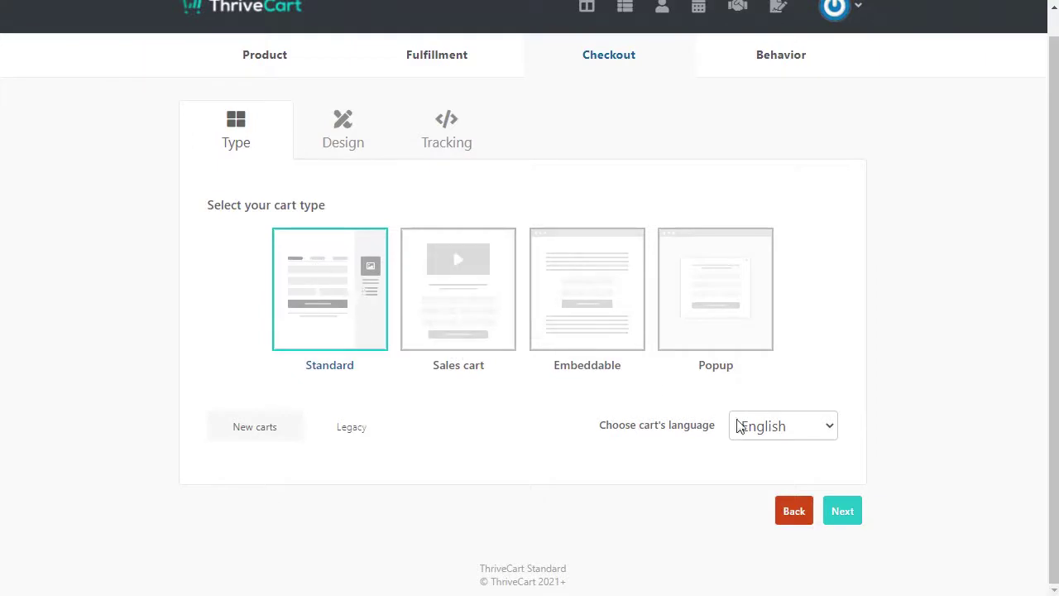
{"action": "left_click", "coordinate": [844, 511]}
{"action": "scroll", "coordinate": [856, 488], "scroll_direction": "down", "scroll_amount": 1}
{"action": "left_click", "coordinate": [844, 515]}
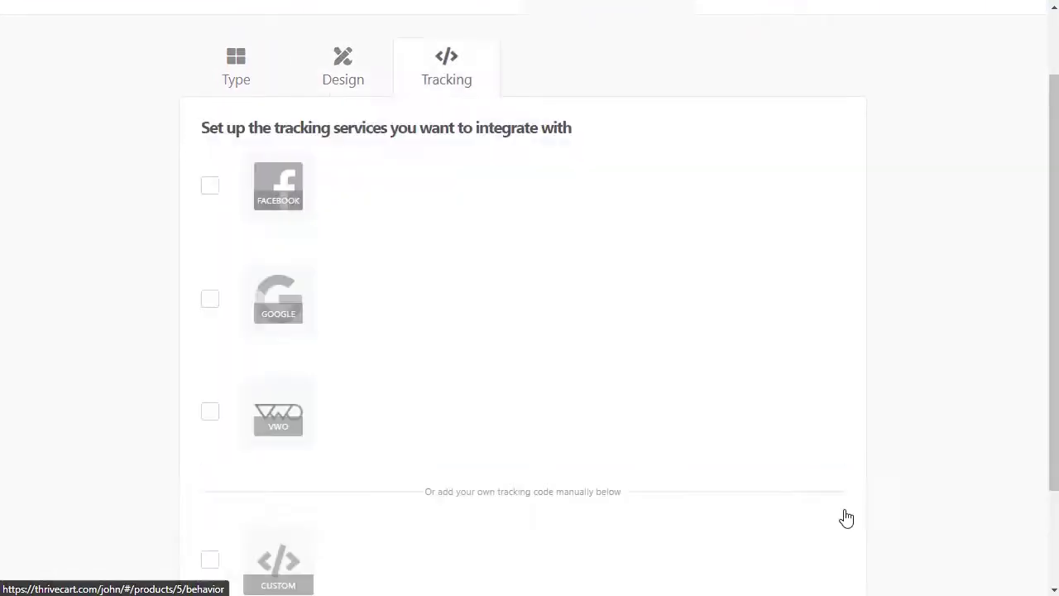
{"action": "scroll", "coordinate": [844, 514], "scroll_direction": "down", "scroll_amount": 3}
{"action": "left_click", "coordinate": [843, 513]}
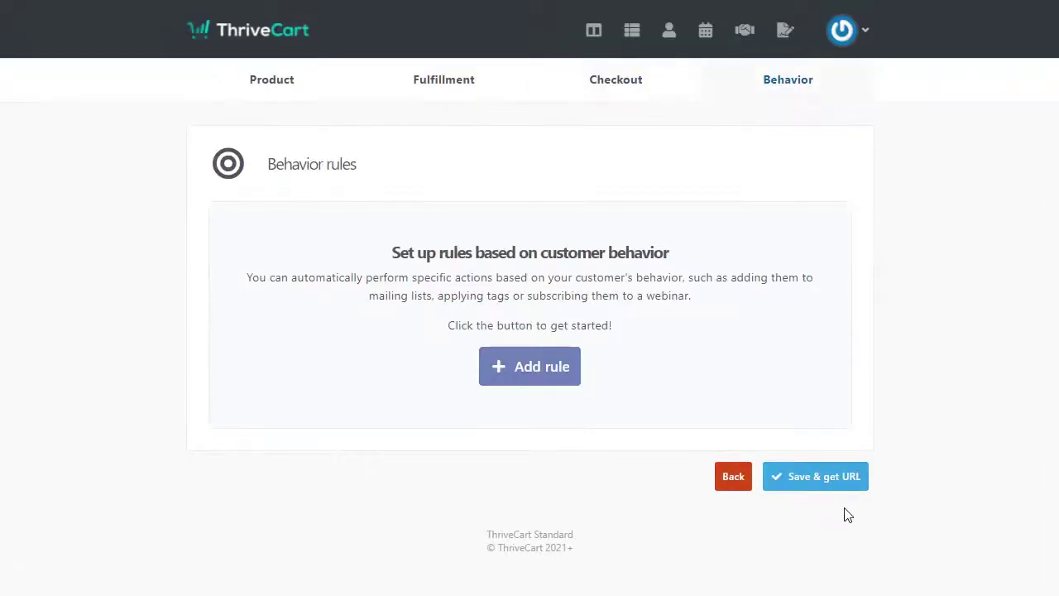
{"action": "left_click", "coordinate": [820, 478]}
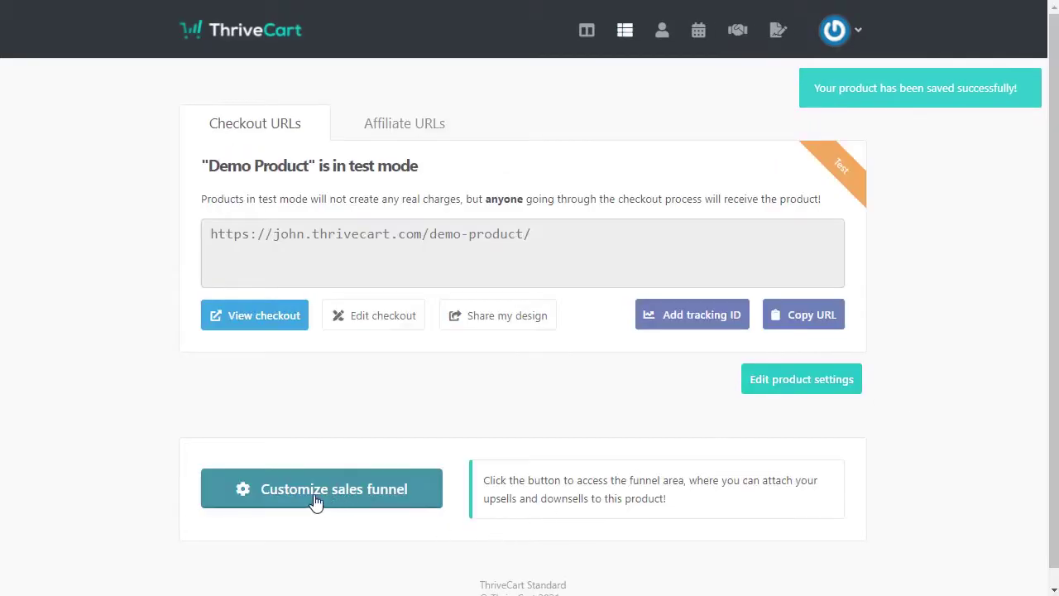
Step: Enable Demo Product's sales funnel and choose Demo Upsell as Upsell #1
{"action": "left_click", "coordinate": [303, 495]}
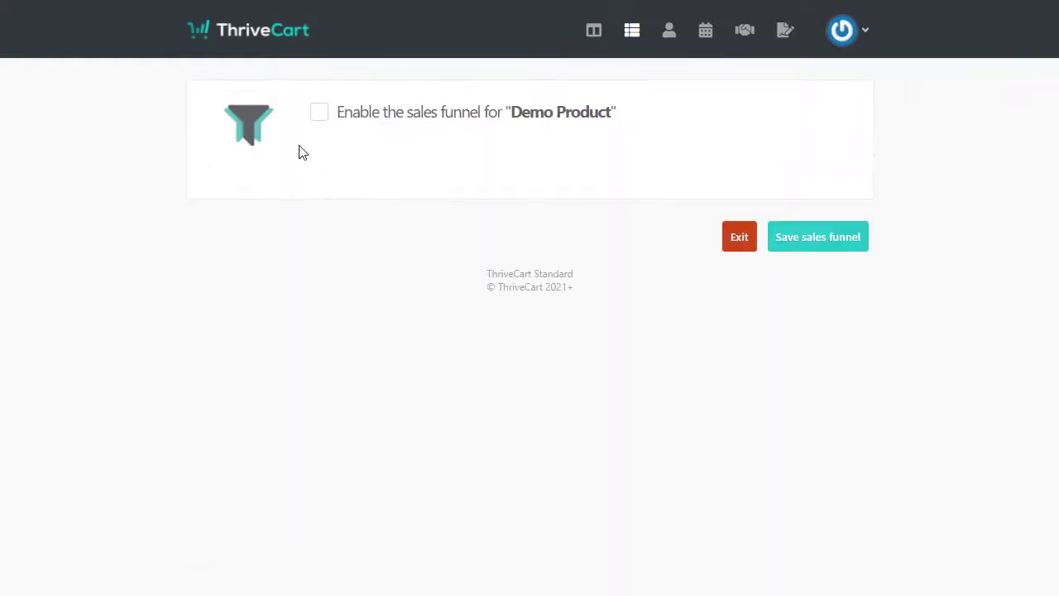
{"action": "left_click", "coordinate": [320, 113]}
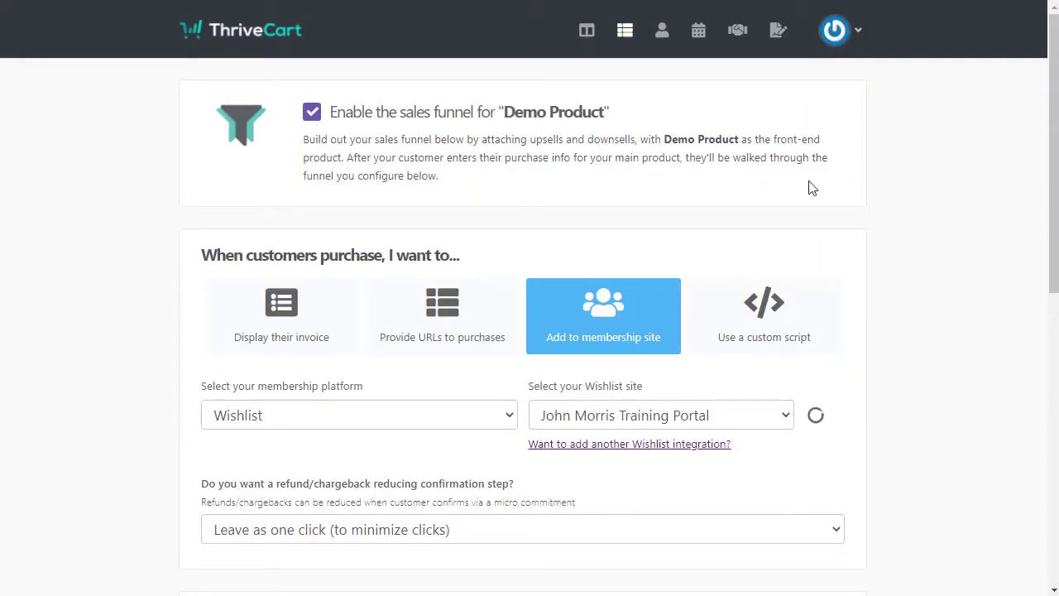
{"action": "scroll", "coordinate": [971, 239], "scroll_direction": "down", "scroll_amount": 2}
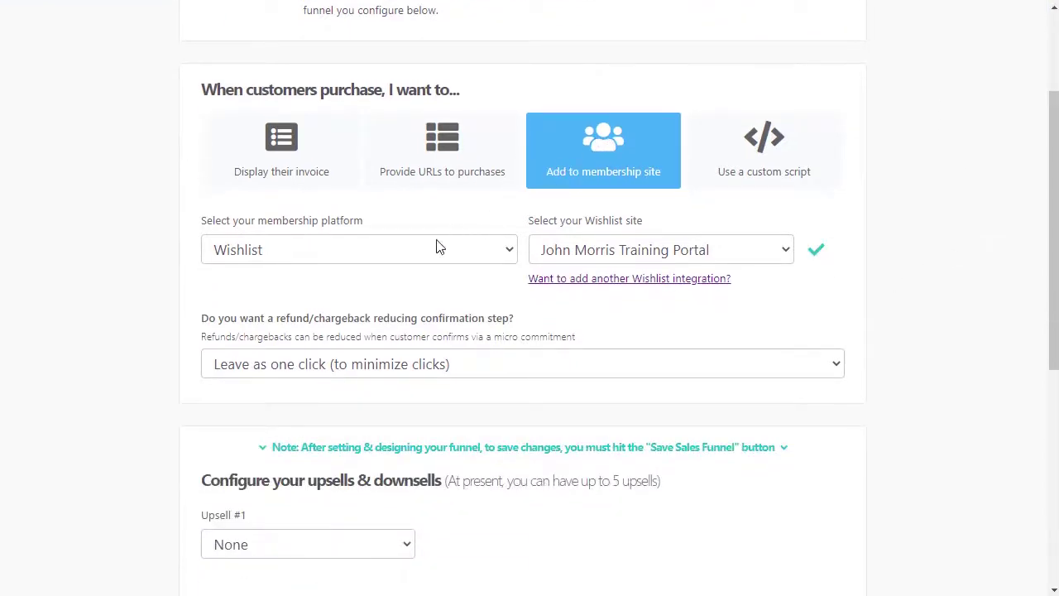
{"action": "scroll", "coordinate": [414, 267], "scroll_direction": "down", "scroll_amount": 2}
{"action": "scroll", "coordinate": [413, 268], "scroll_direction": "up", "scroll_amount": 2}
{"action": "scroll", "coordinate": [496, 243], "scroll_direction": "down", "scroll_amount": 3}
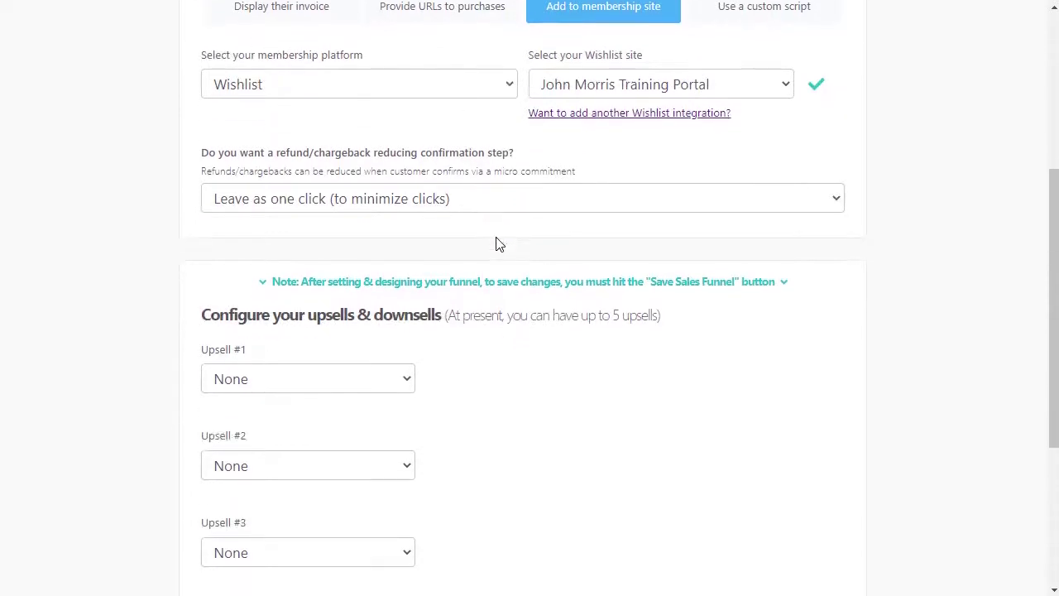
{"action": "scroll", "coordinate": [280, 290], "scroll_direction": "down", "scroll_amount": 2}
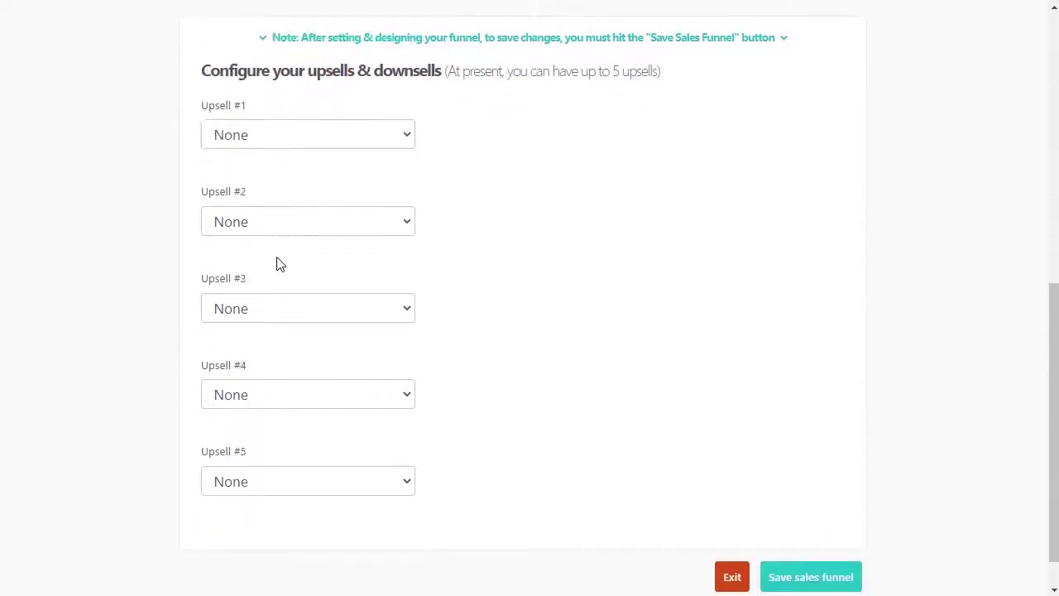
{"action": "left_click", "coordinate": [274, 135]}
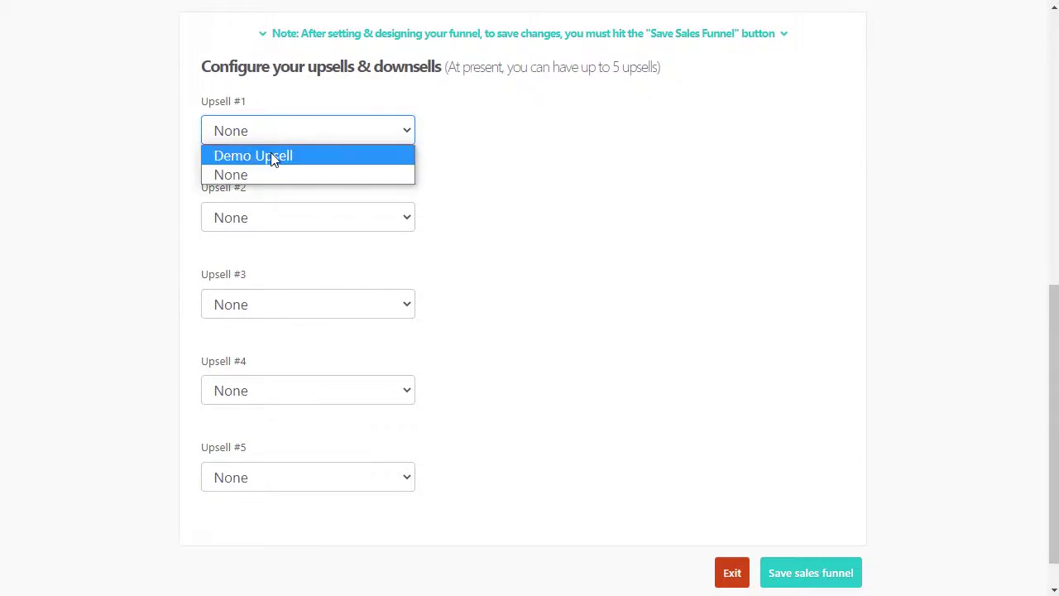
{"action": "left_click", "coordinate": [274, 155]}
Step: Grant the Demo Upsell level for the upsell and save the sales funnel
{"action": "scroll", "coordinate": [558, 295], "scroll_direction": "up", "scroll_amount": 2}
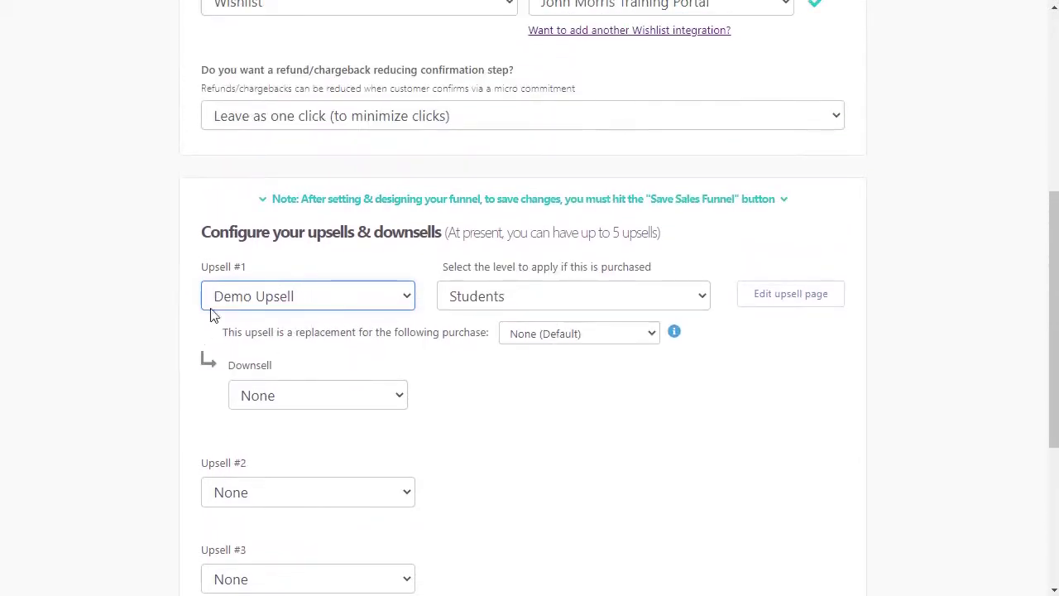
{"action": "left_click", "coordinate": [591, 303]}
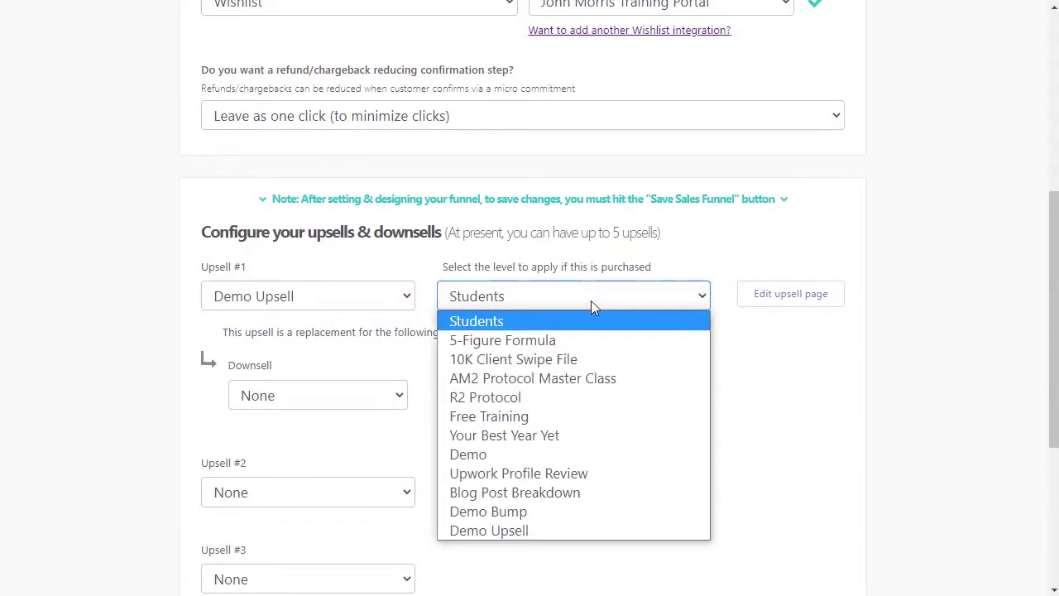
{"action": "left_click", "coordinate": [510, 530]}
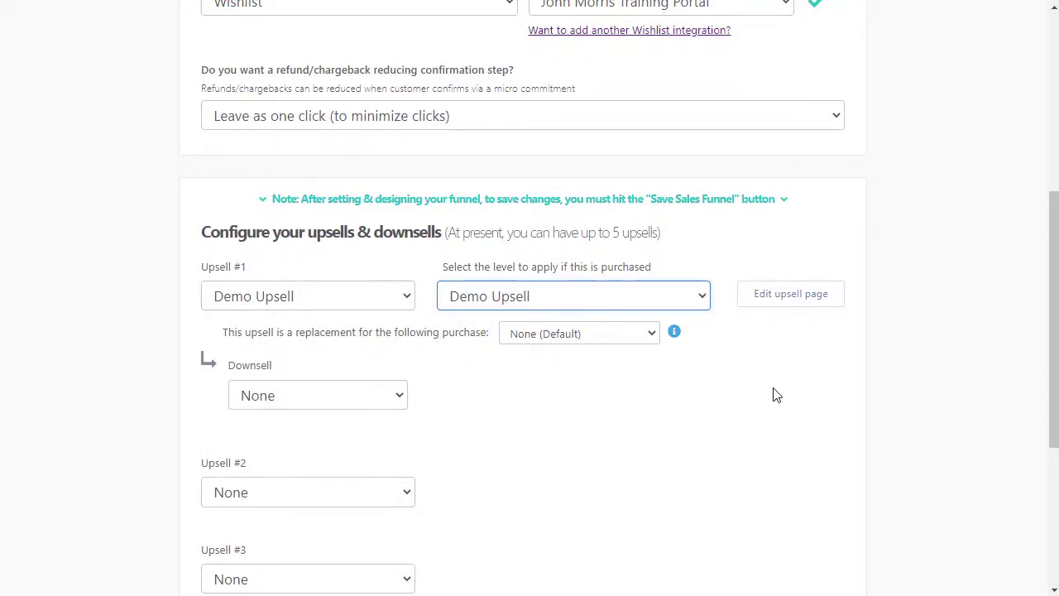
{"action": "scroll", "coordinate": [784, 385], "scroll_direction": "down", "scroll_amount": 1}
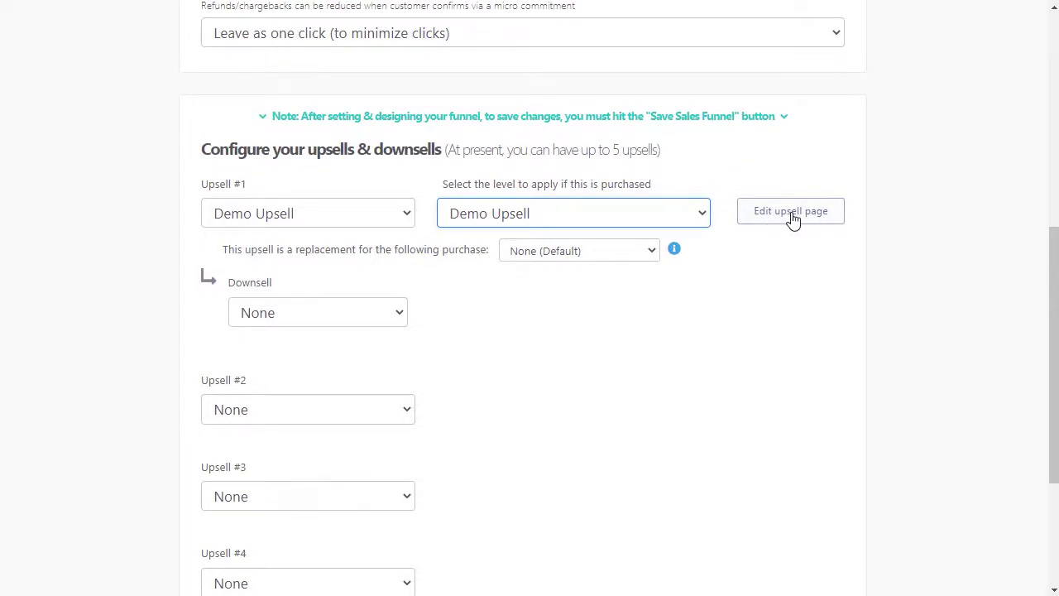
{"action": "scroll", "coordinate": [644, 363], "scroll_direction": "down", "scroll_amount": 1}
{"action": "scroll", "coordinate": [643, 364], "scroll_direction": "down", "scroll_amount": 2}
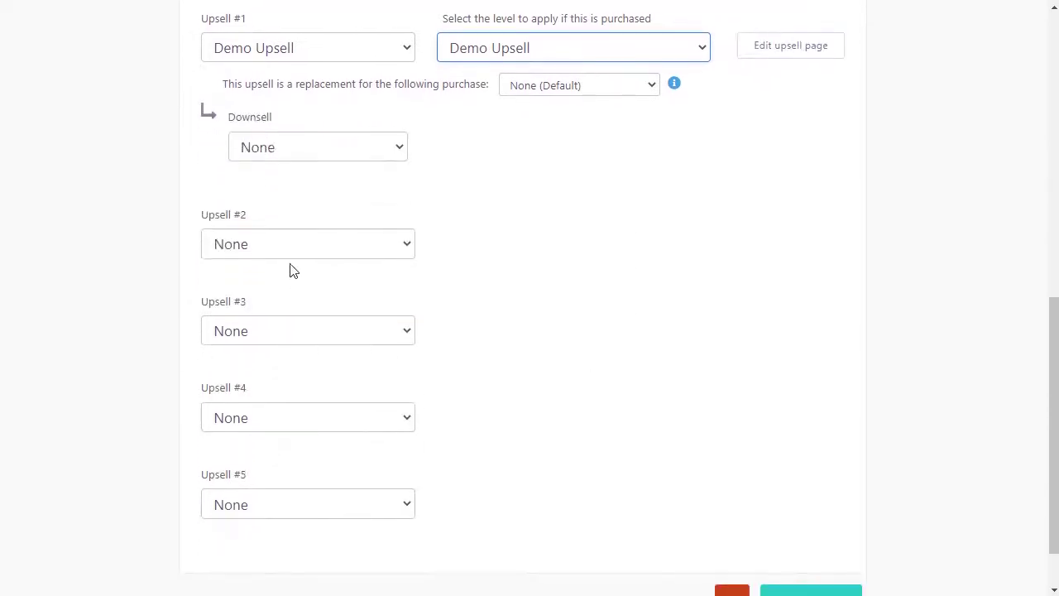
{"action": "scroll", "coordinate": [330, 548], "scroll_direction": "down", "scroll_amount": 1}
{"action": "scroll", "coordinate": [557, 322], "scroll_direction": "up", "scroll_amount": 1}
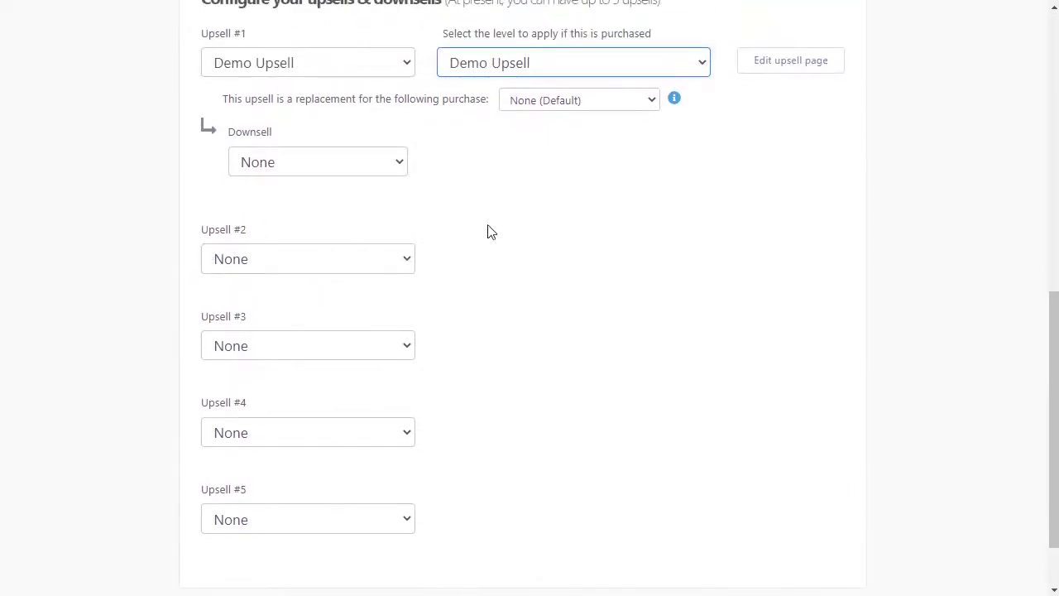
{"action": "scroll", "coordinate": [725, 295], "scroll_direction": "down", "scroll_amount": 1}
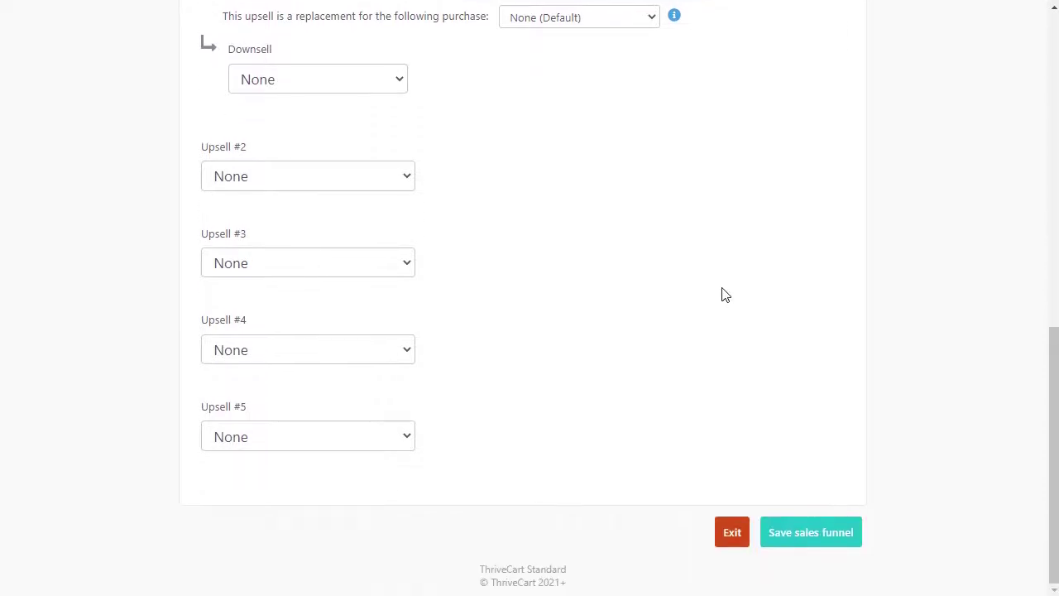
{"action": "left_click", "coordinate": [807, 534]}
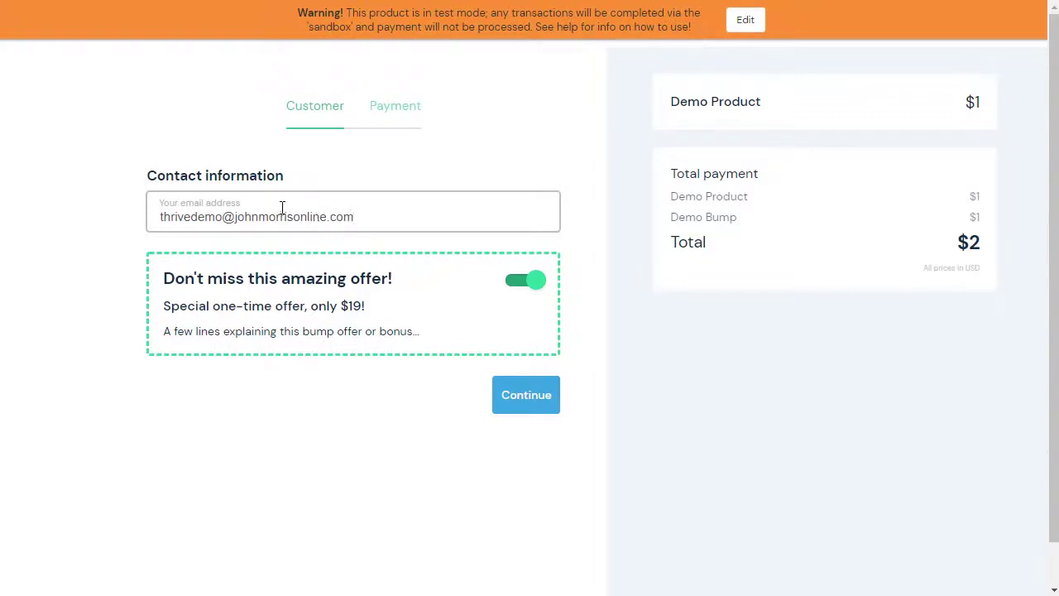
Step: Pay with the test card (expiry 06/22, CVC 123), place the order, and accept the upsell
{"action": "left_click", "coordinate": [523, 396]}
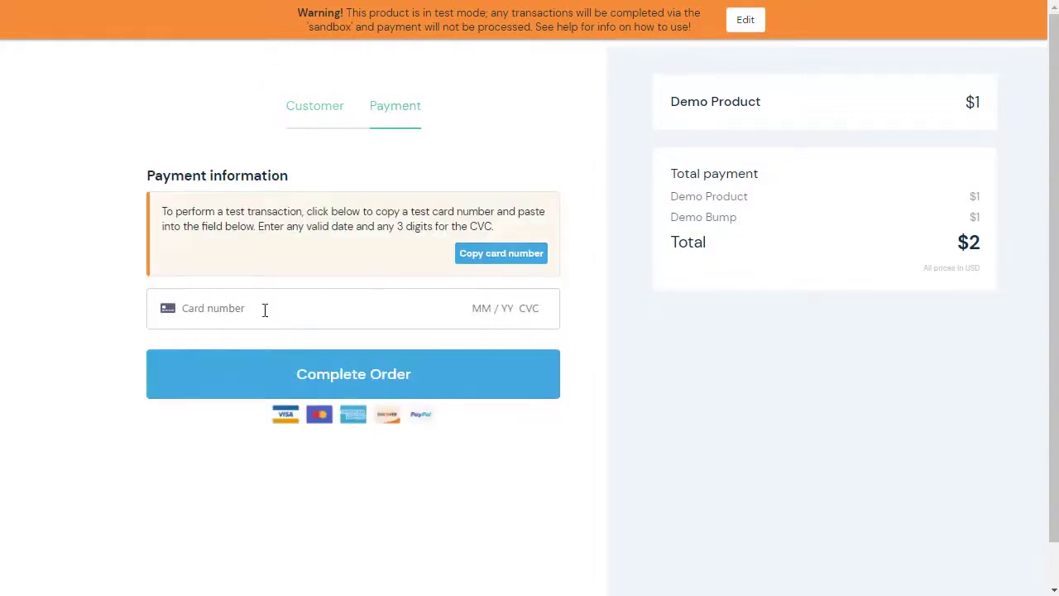
{"action": "left_click", "coordinate": [228, 315]}
{"action": "key", "text": "ctrl+v"}
{"action": "type", "text": "0"}
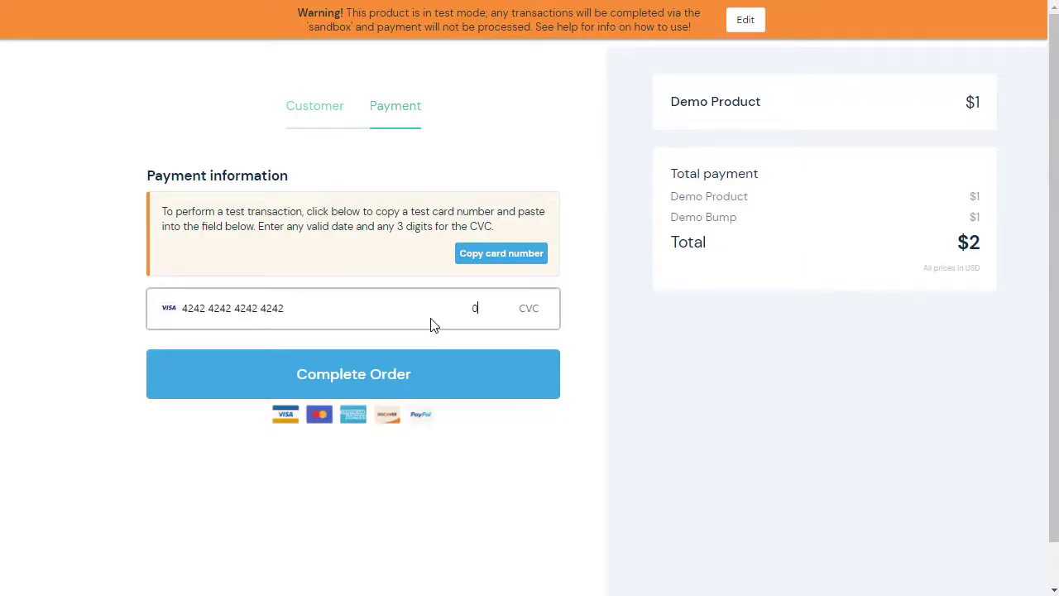
{"action": "type", "text": "6 / 22 "}
{"action": "type", "text": "123"}
{"action": "left_click", "coordinate": [402, 373]}
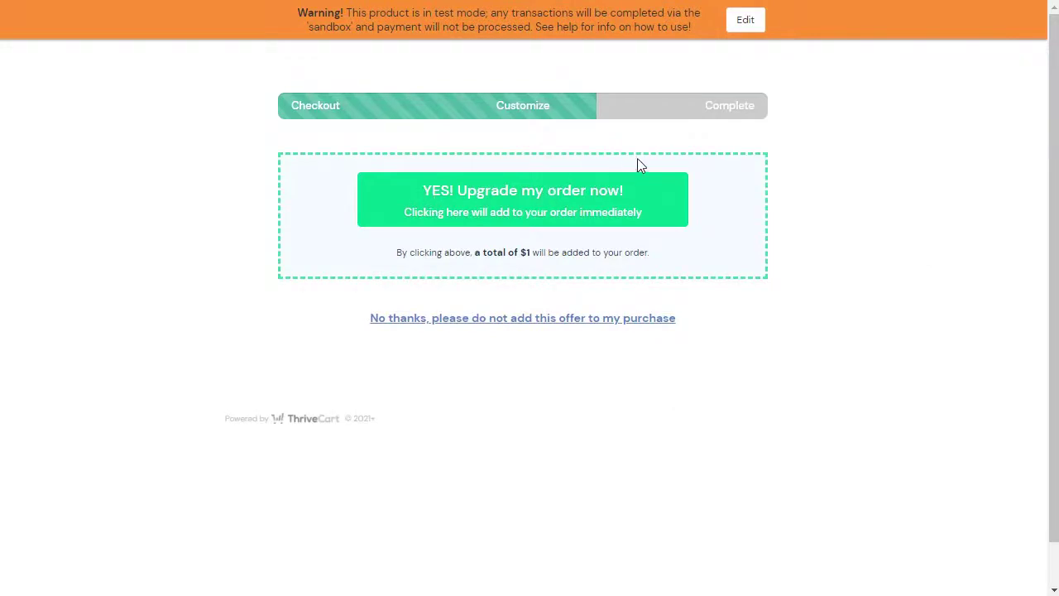
{"action": "left_click", "coordinate": [526, 201]}
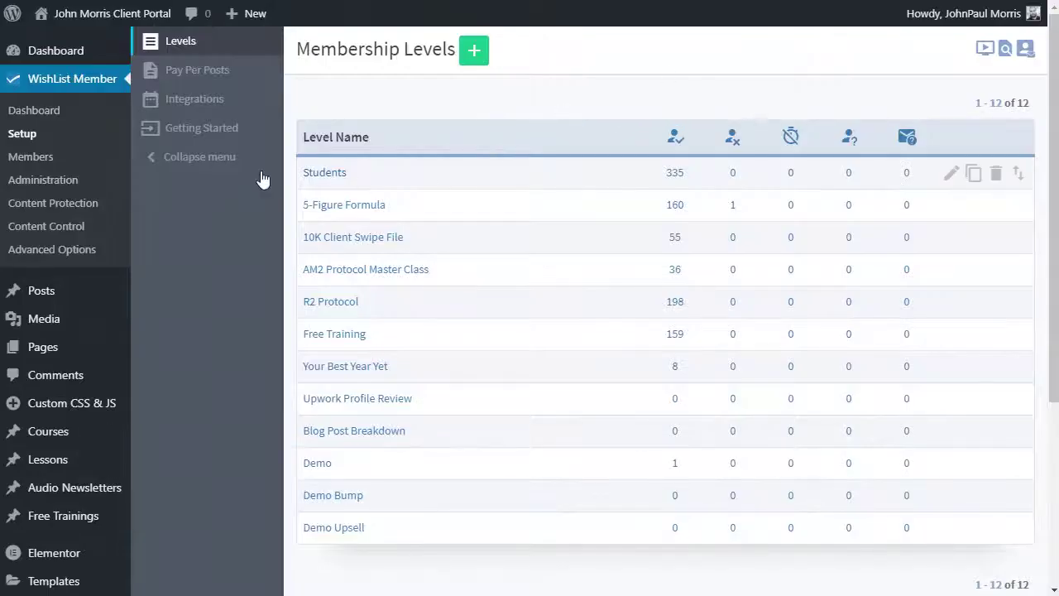
Step: Open the WishList Member Members list
{"action": "left_click", "coordinate": [20, 164]}
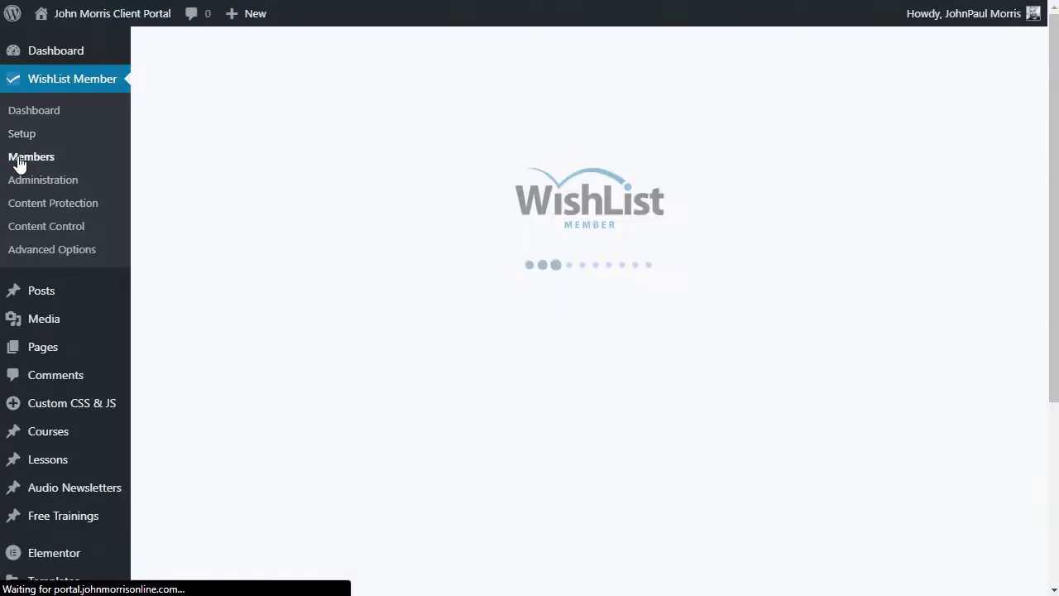